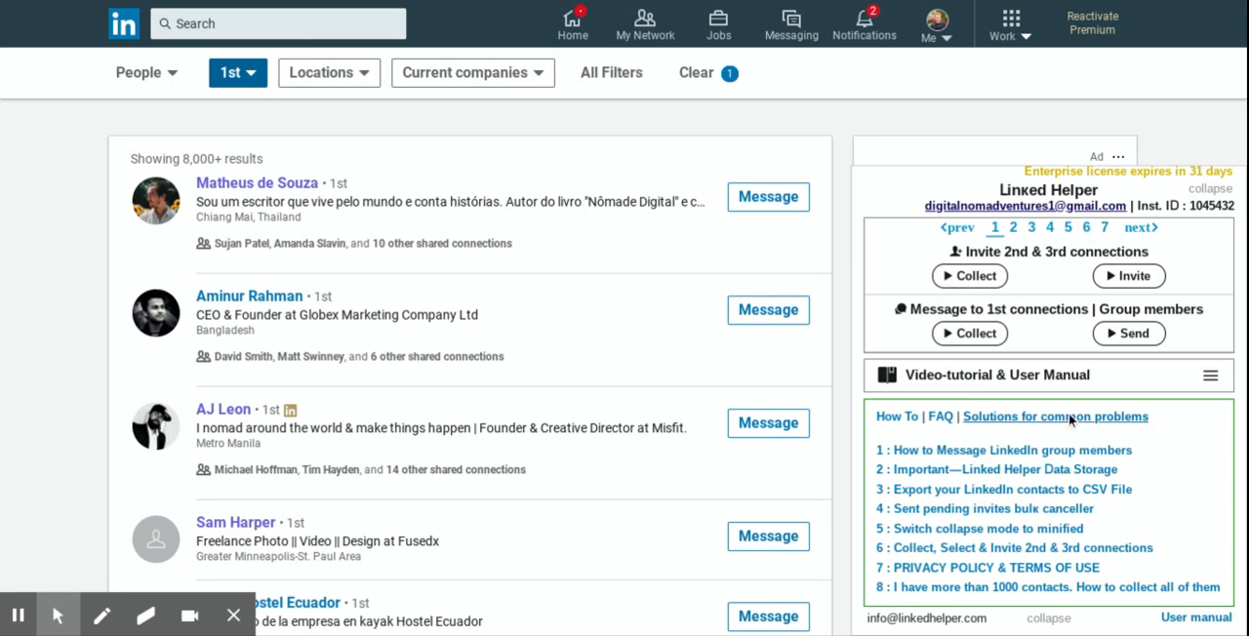
Step: Collapse the Linked Helper panel and expand it again over the search results
left_click(1055, 618)
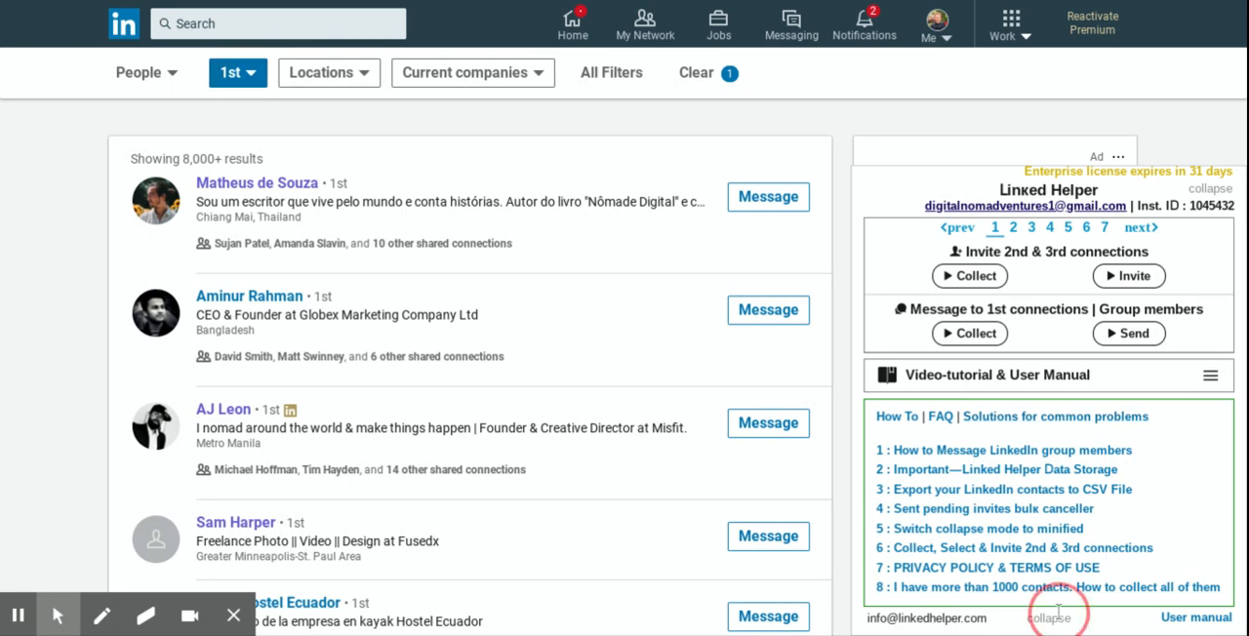
mouse_move(1176, 588)
left_mouse_down()
mouse_move(1088, 479)
mouse_move(1093, 542)
mouse_move(1185, 607)
left_mouse_up()
left_click(1187, 605)
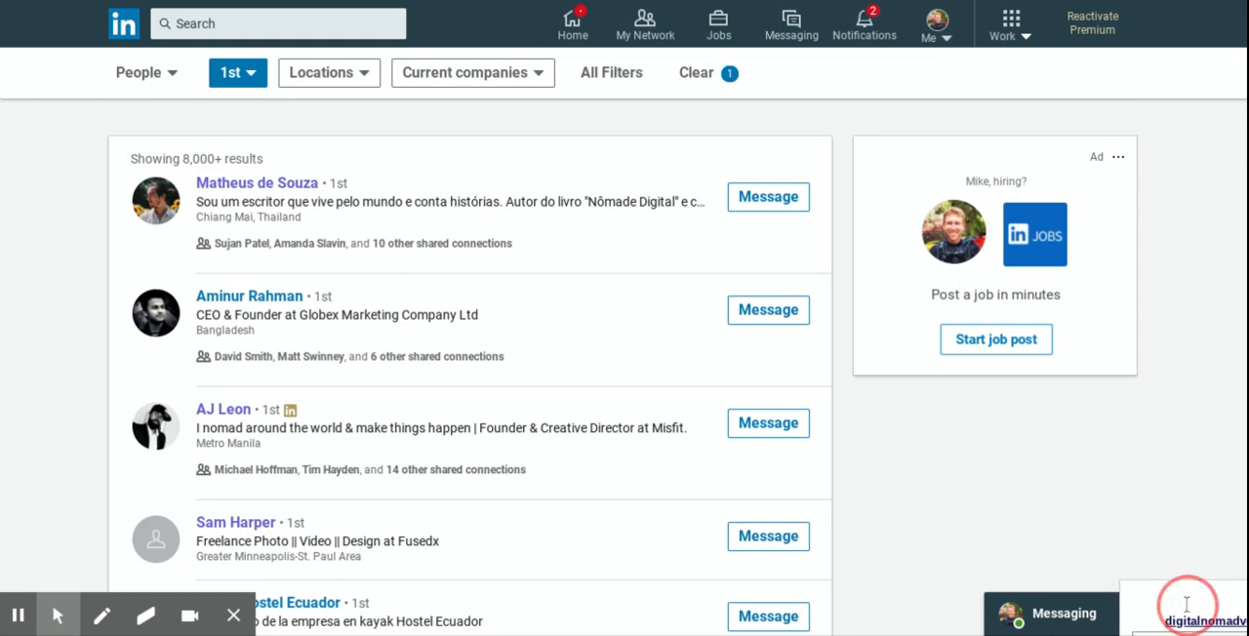
left_click_drag(1186, 607, 944, 192)
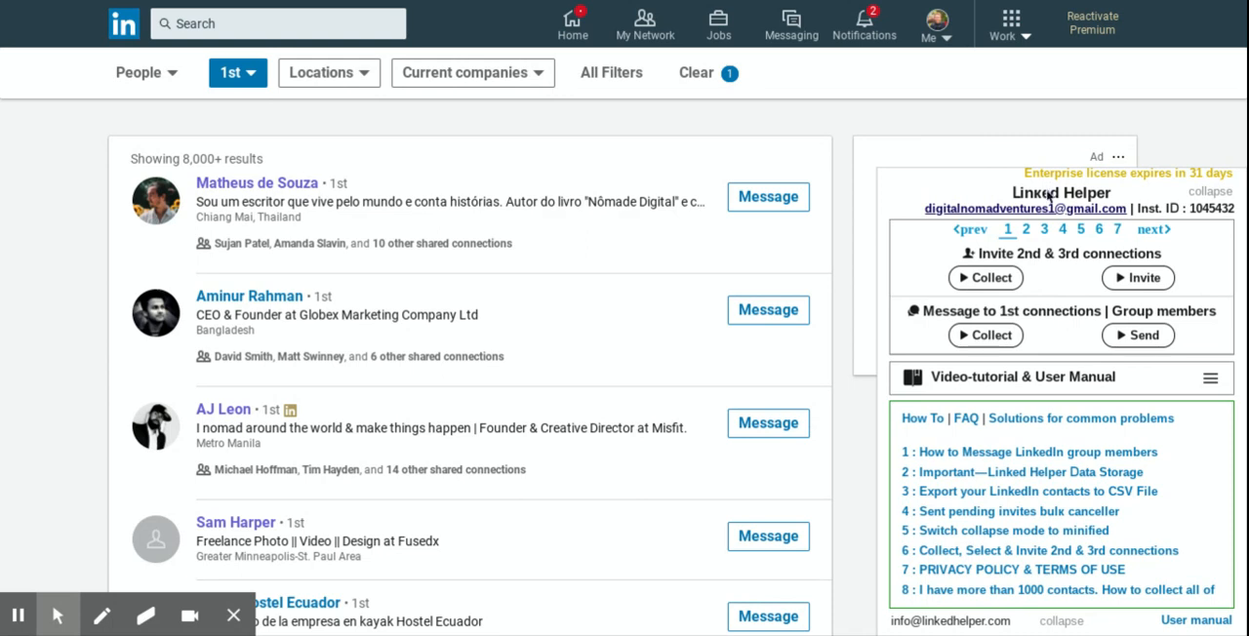
Step: Examine the 1st-degree connections list and the Linked Helper functions on pages 1 through 4
left_click(1008, 234)
scroll(313, 208, "down", 1)
scroll(388, 263, "up", 1)
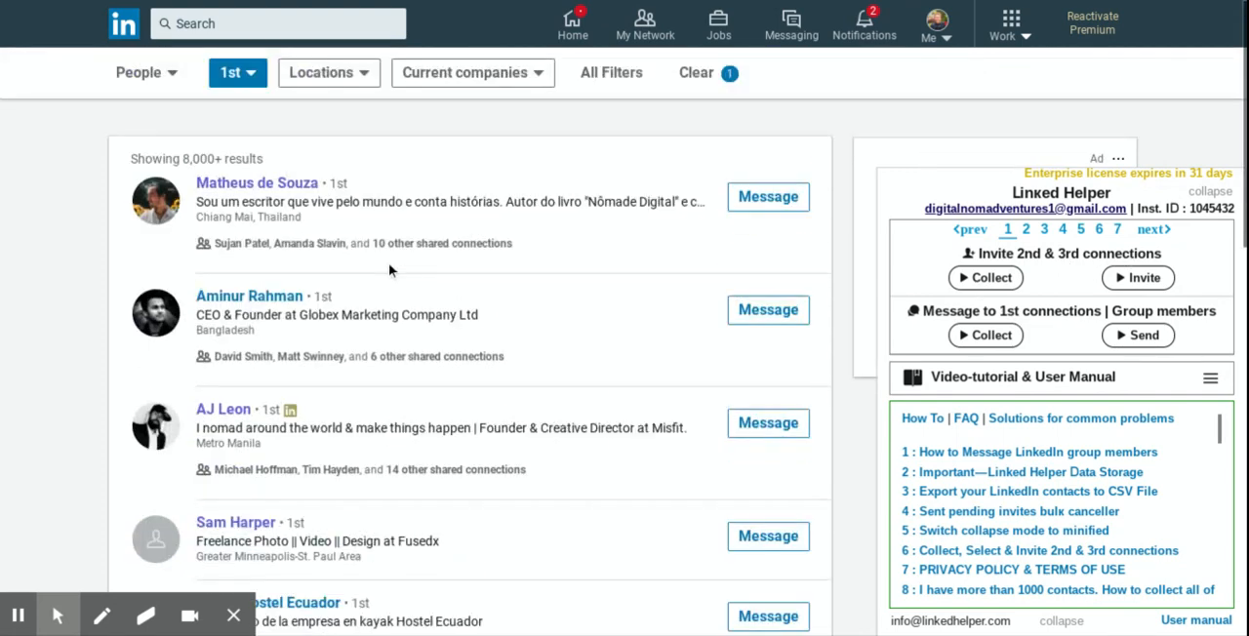
scroll(278, 198, "down", 1)
scroll(278, 198, "down", 3)
scroll(204, 159, "up", 4)
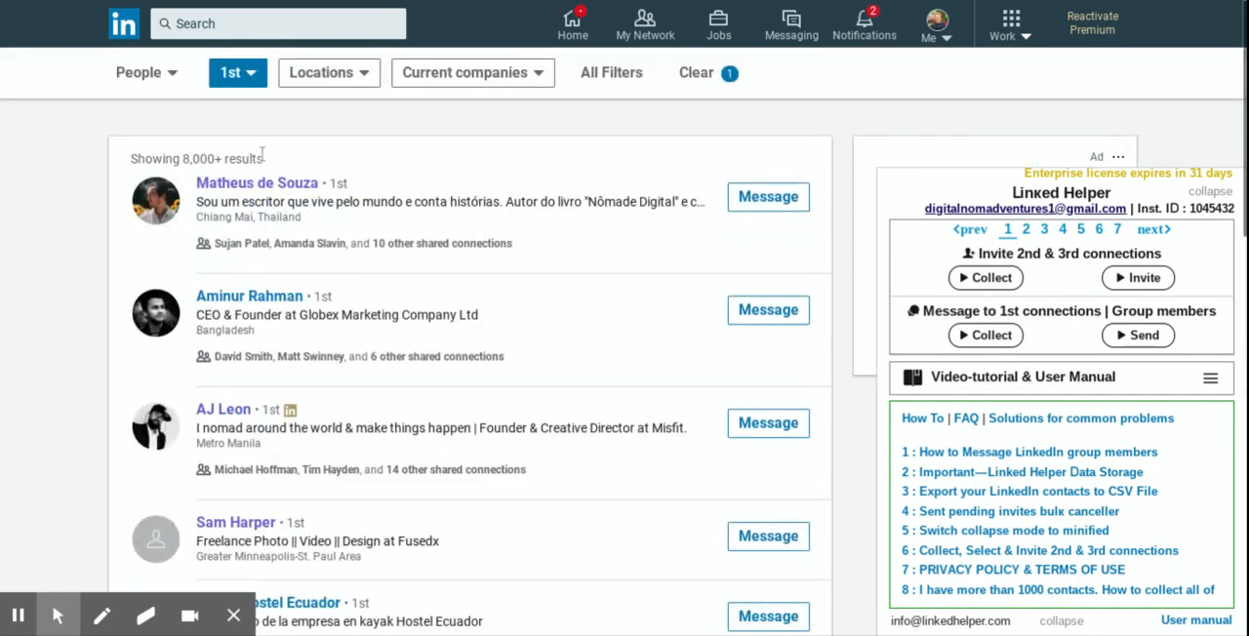
left_click(1042, 232)
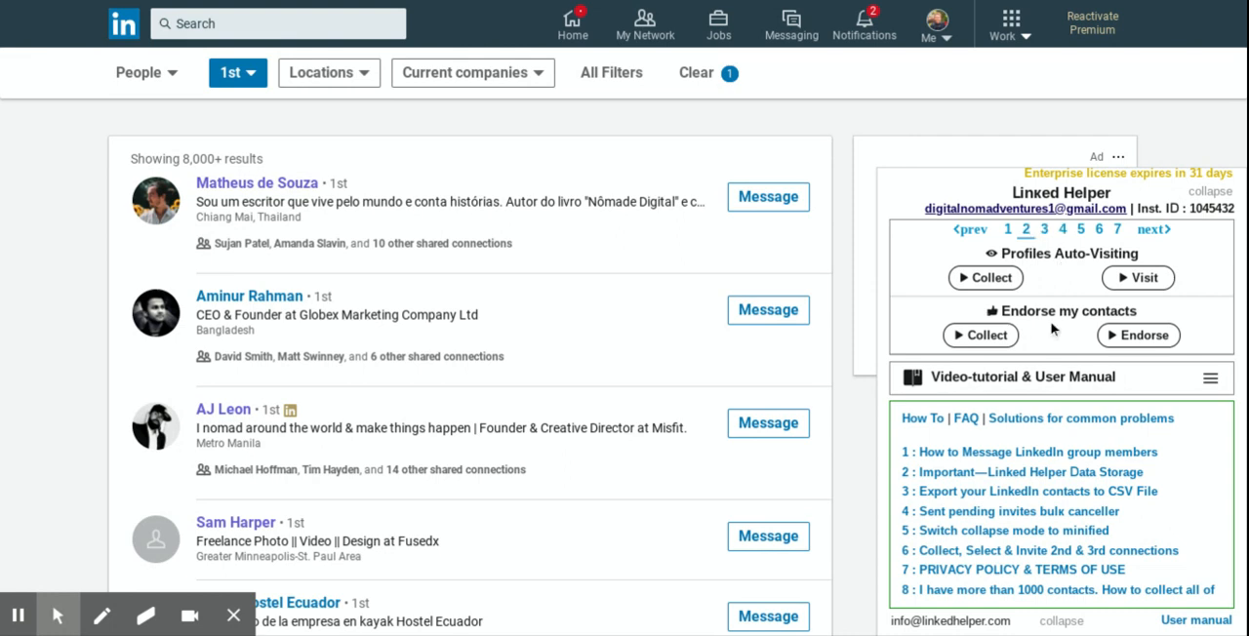
left_click(1044, 230)
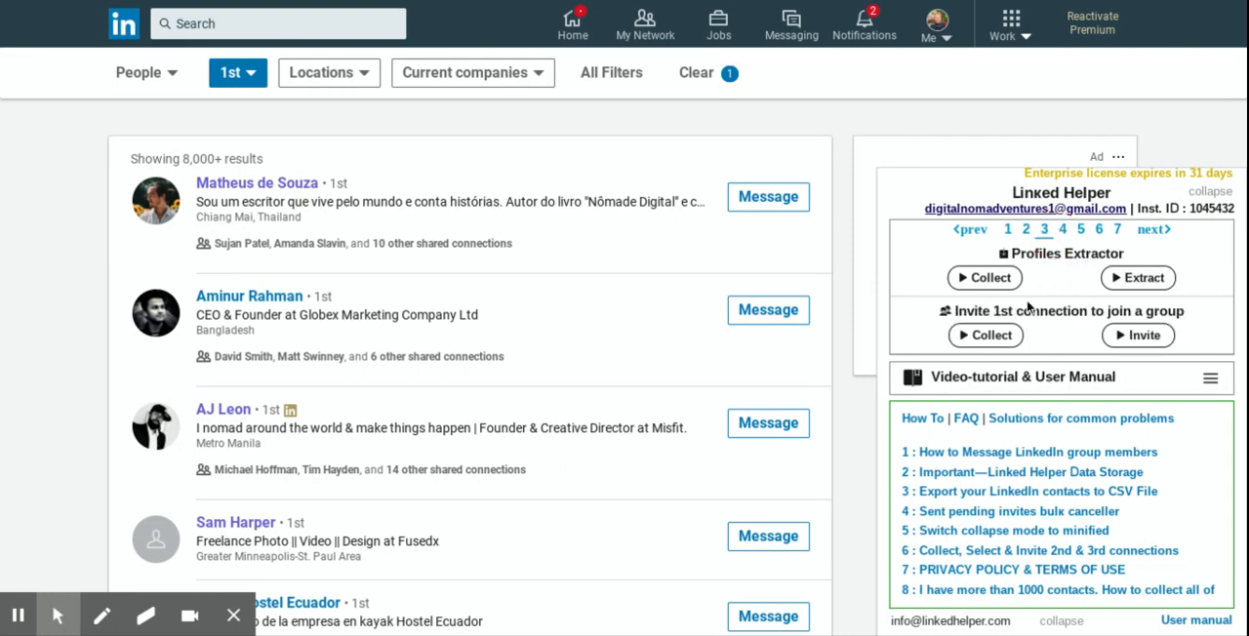
left_click(1064, 230)
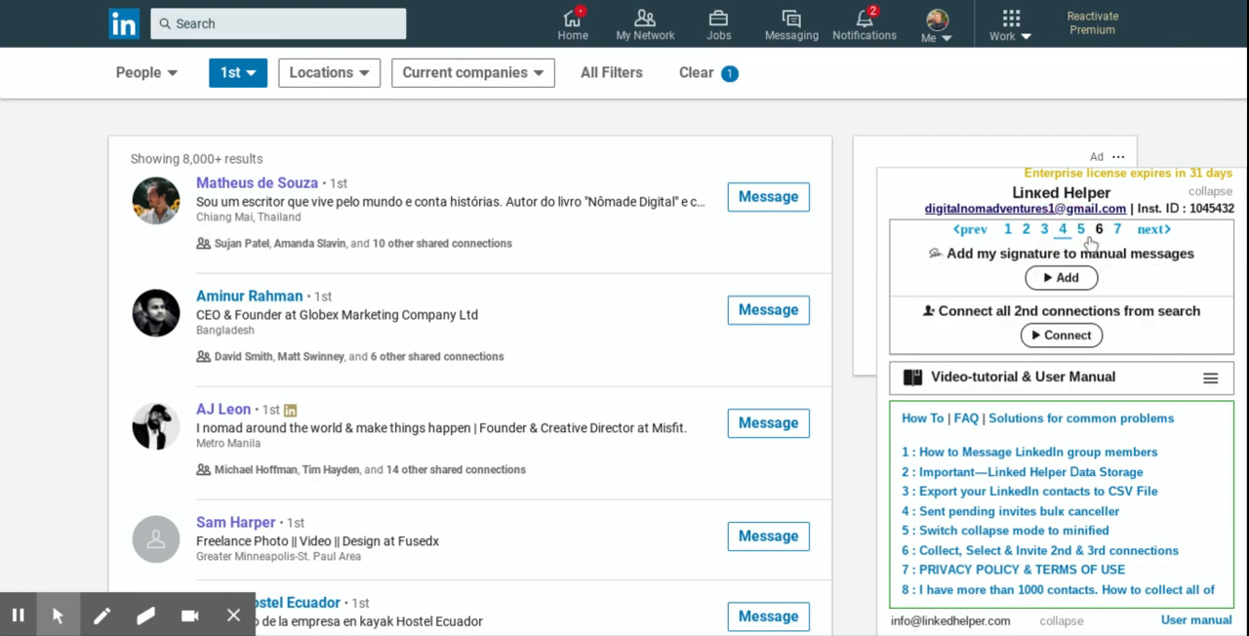
Step: Run the Linked Helper auto-responder for recently added connections from page 5 and dismiss its usage tip
left_click(1080, 230)
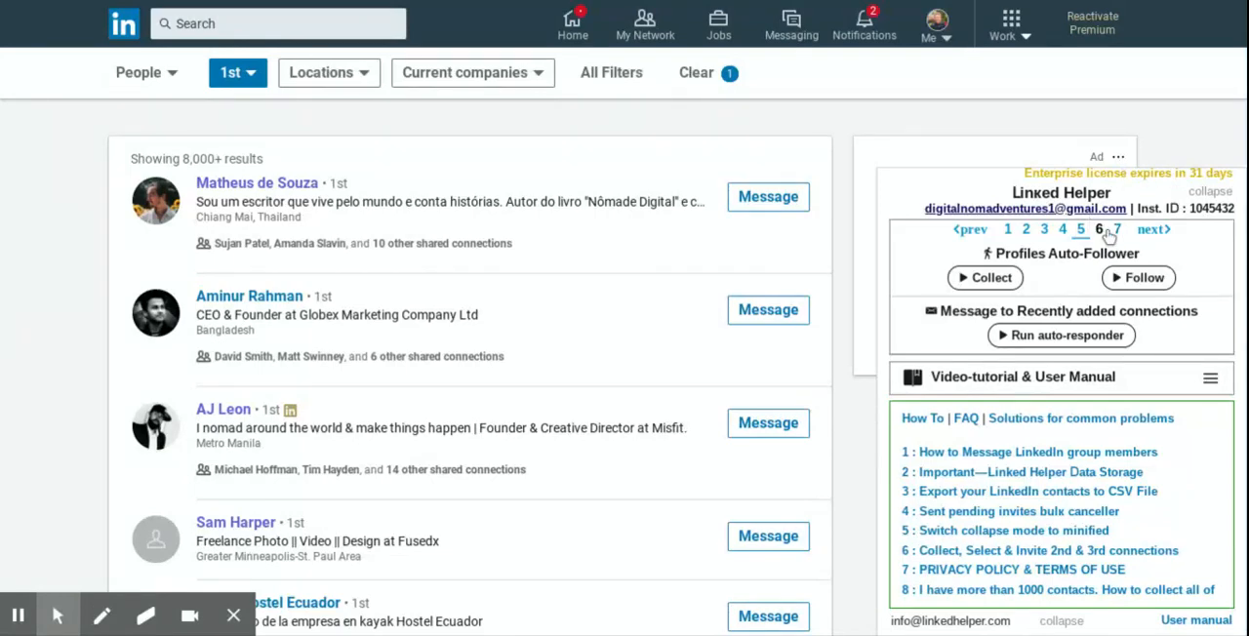
left_click(1062, 334)
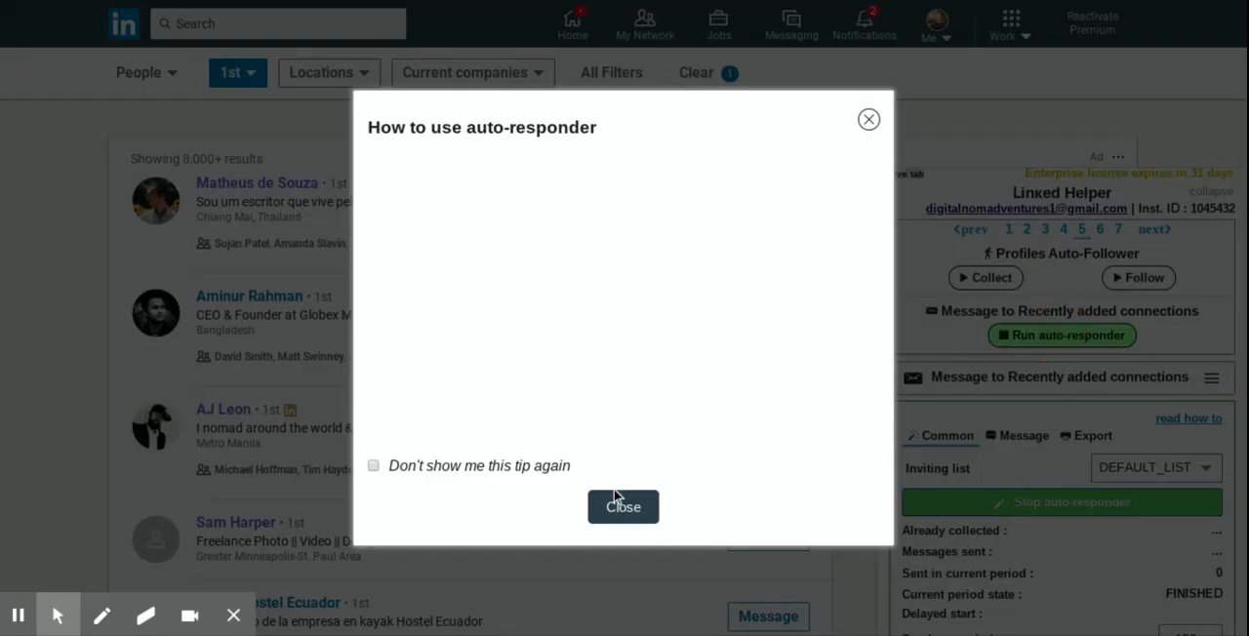
left_click(628, 509)
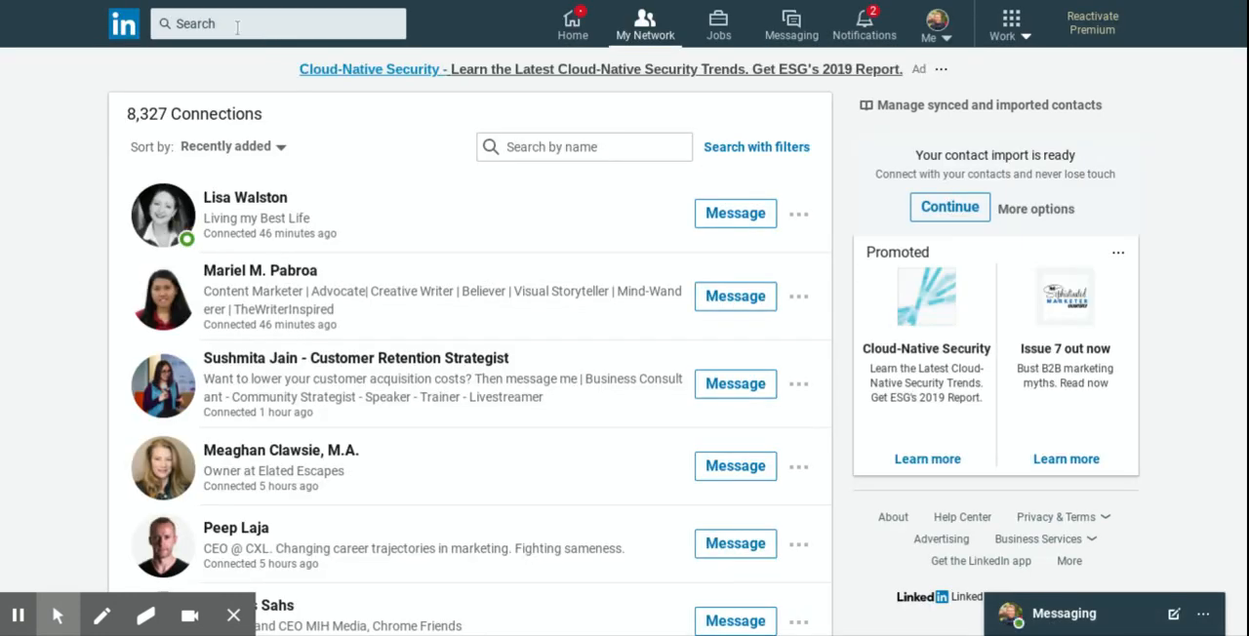
Step: Open the LinkedIn people search without a keyword and dismiss the auto-responder's search notice
left_click(237, 28)
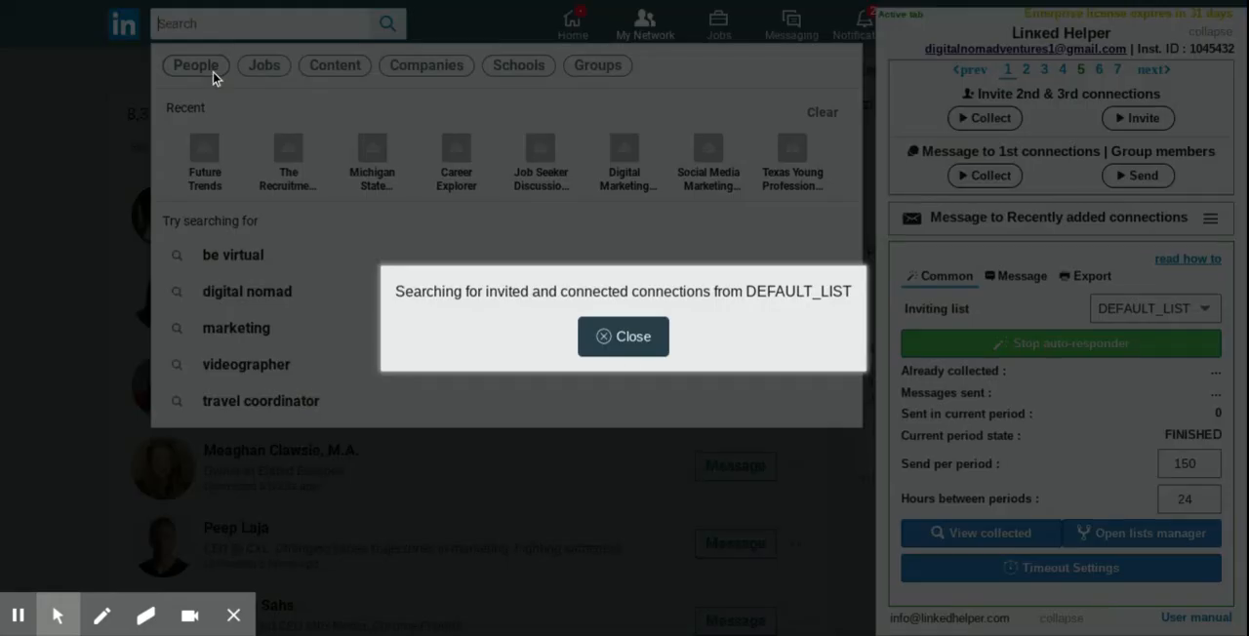
left_click(631, 334)
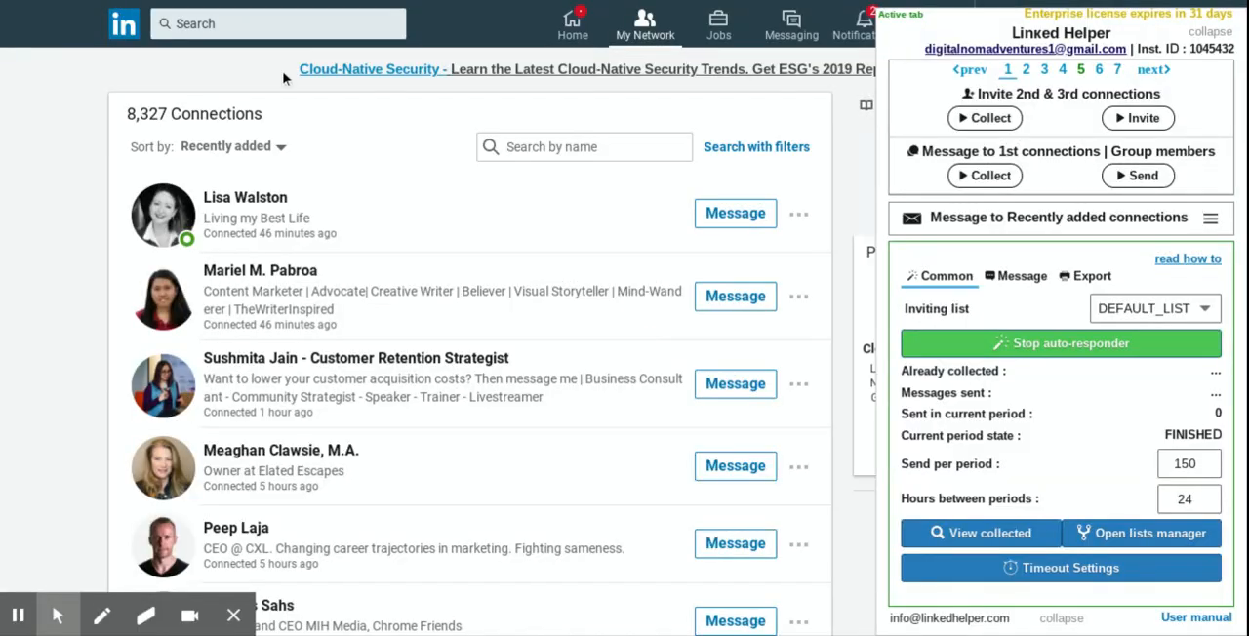
left_click(246, 35)
left_click(213, 66)
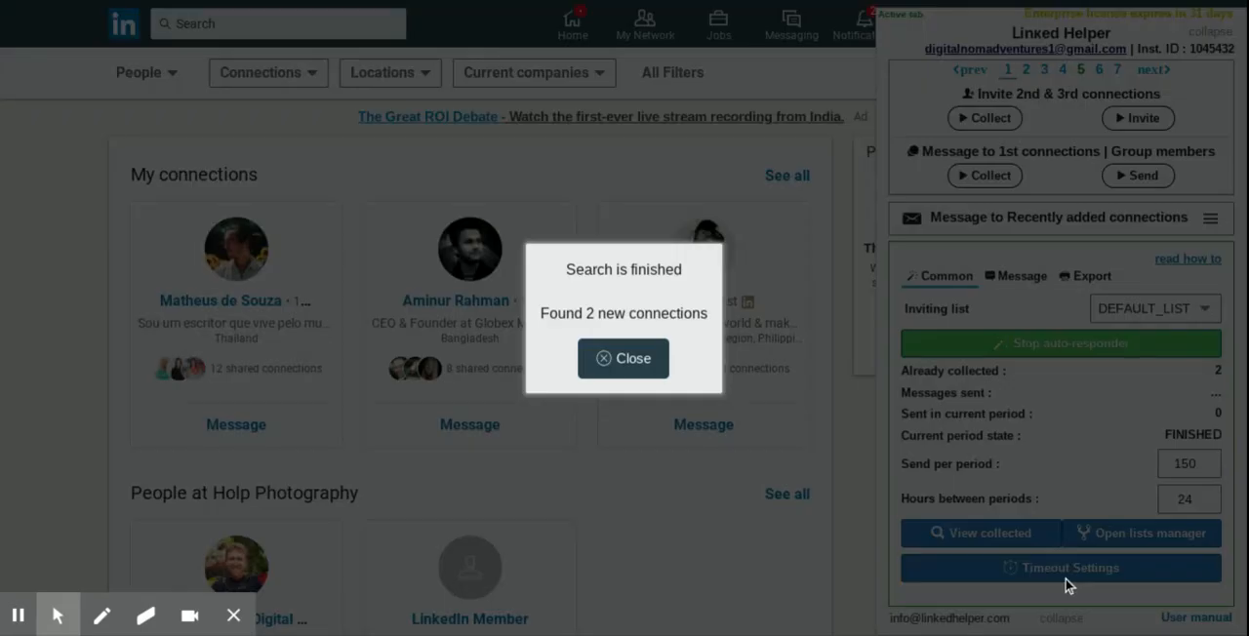
left_click(625, 359)
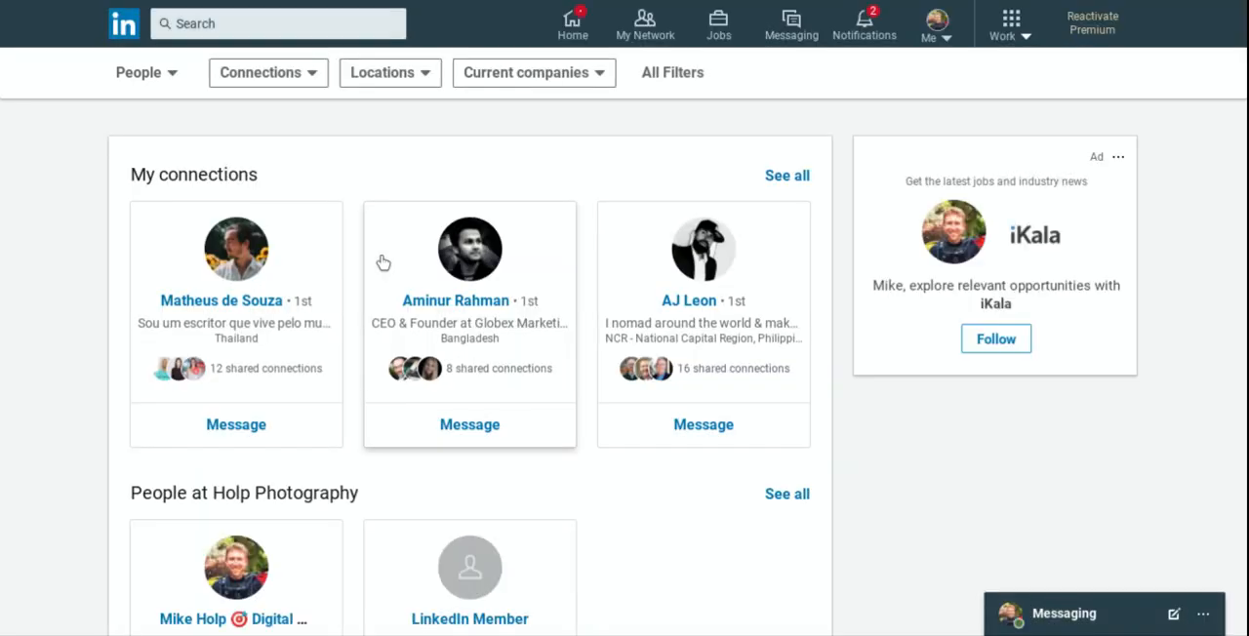
Step: Filter the people results to 1st-degree connections
left_click(282, 76)
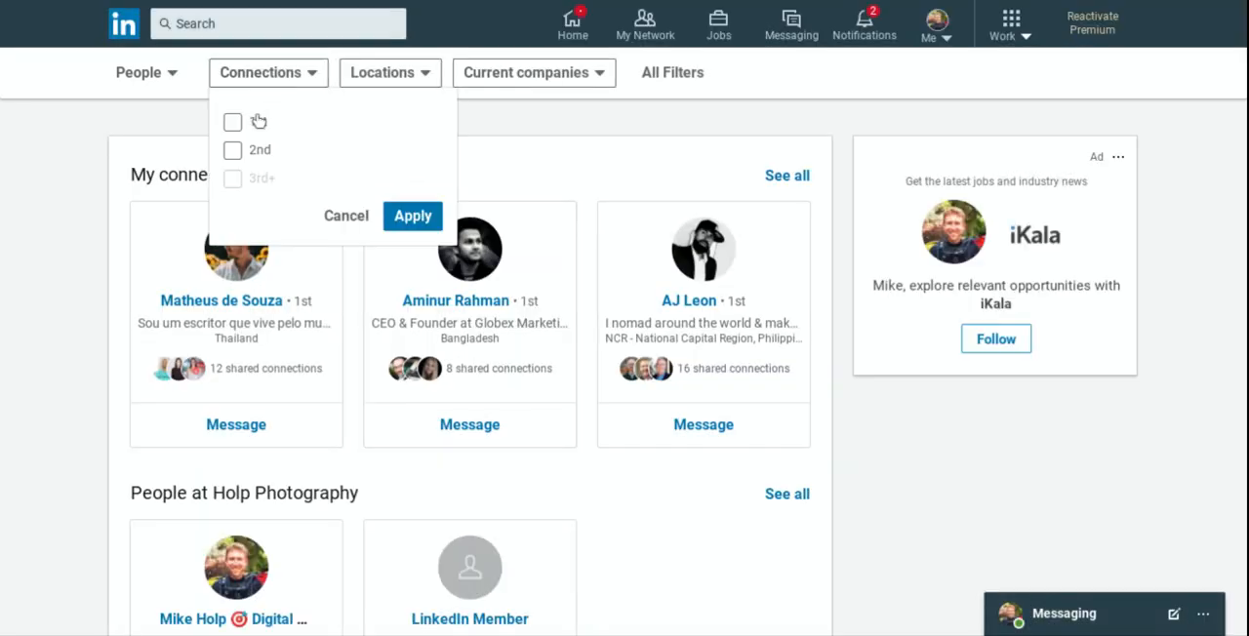
left_click(235, 122)
left_click(409, 216)
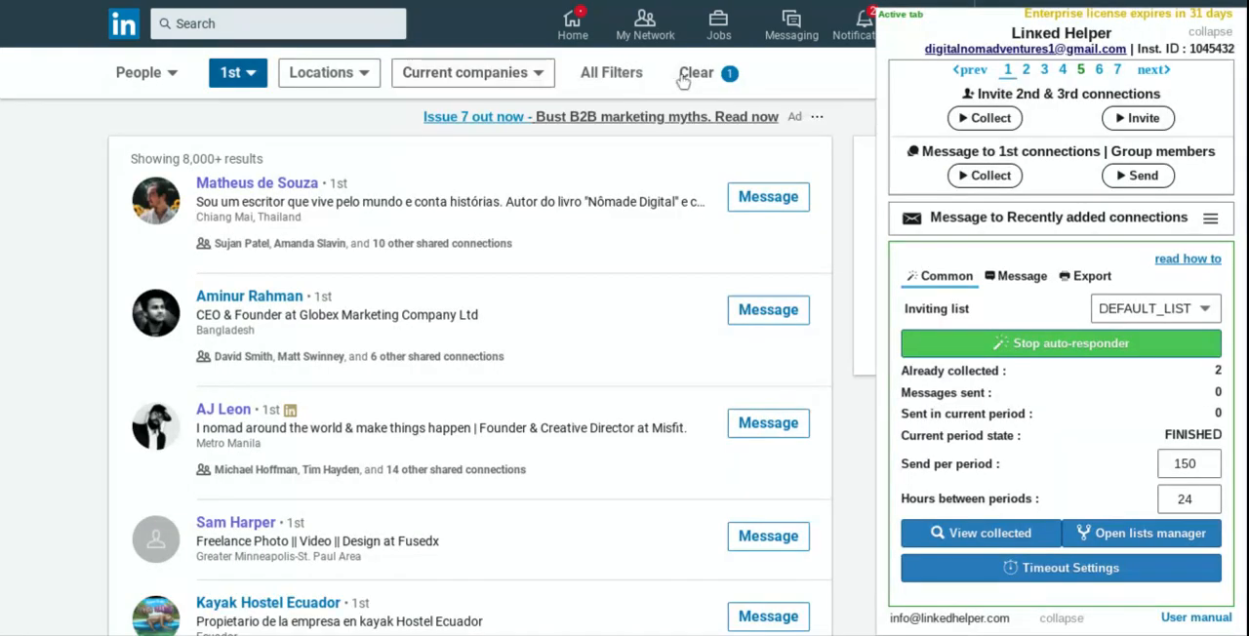
Step: Choose United States as the location in the full people filters and collapse the Linked Helper panel
left_click(612, 73)
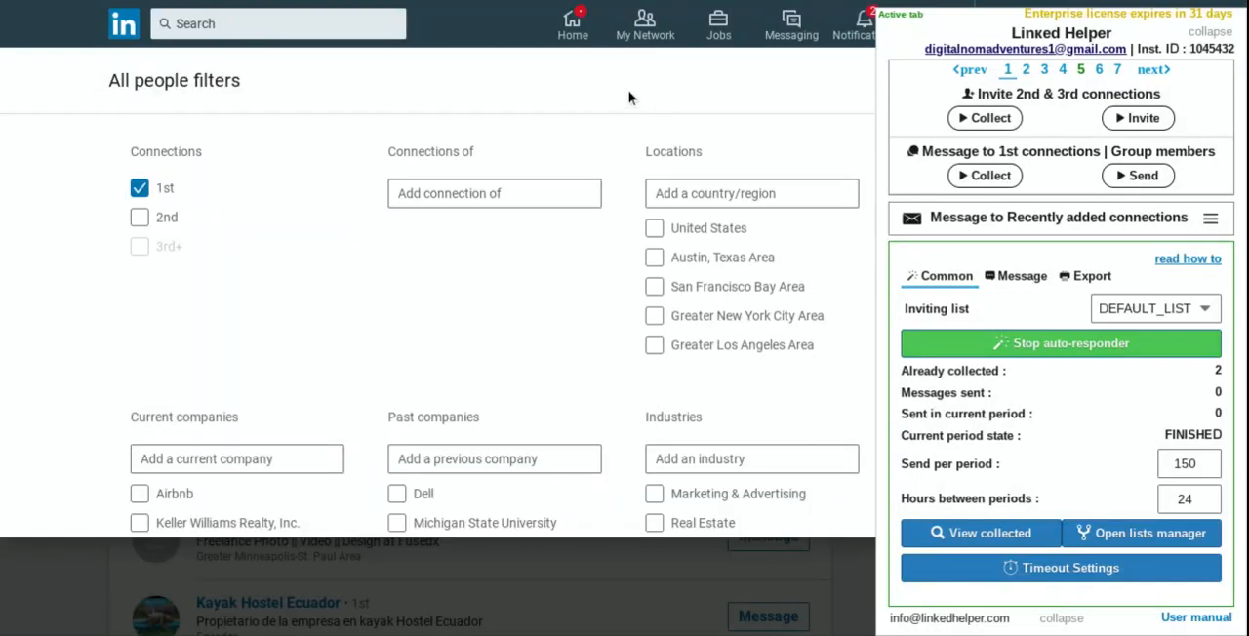
left_click(539, 194)
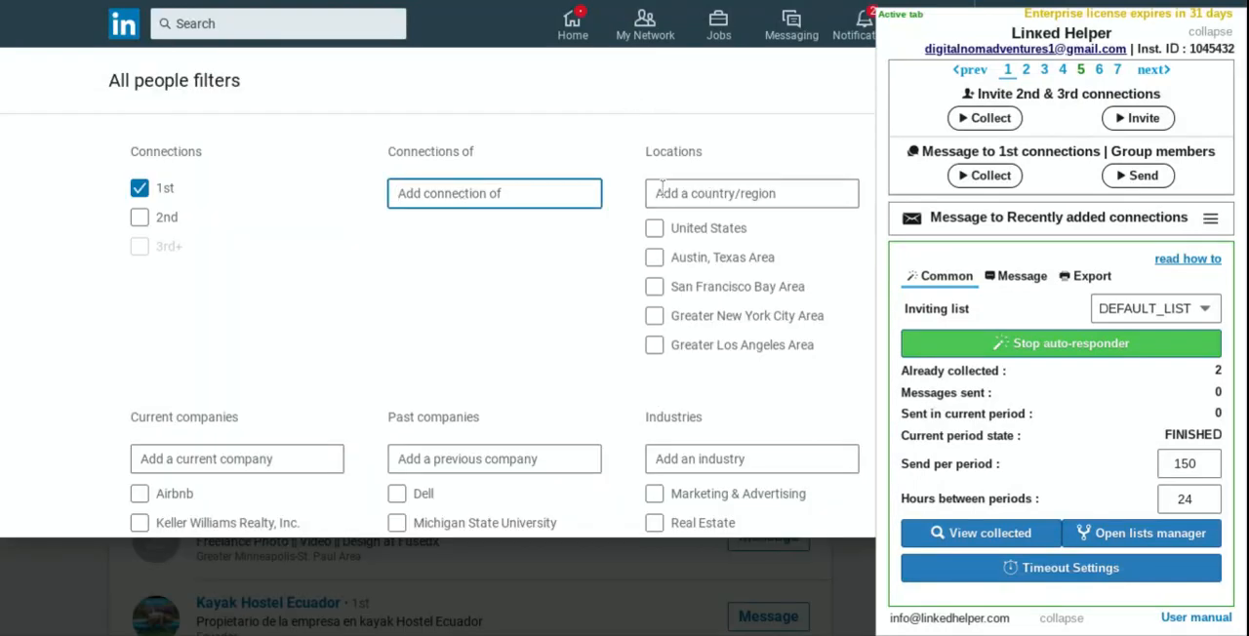
left_click(668, 227)
left_click(1210, 32)
Step: Select the industries Marketing & Advertising, Human Resources, Information Technology & Services, and Internet in the people filters
scroll(806, 299, "down", 3)
left_click(811, 300)
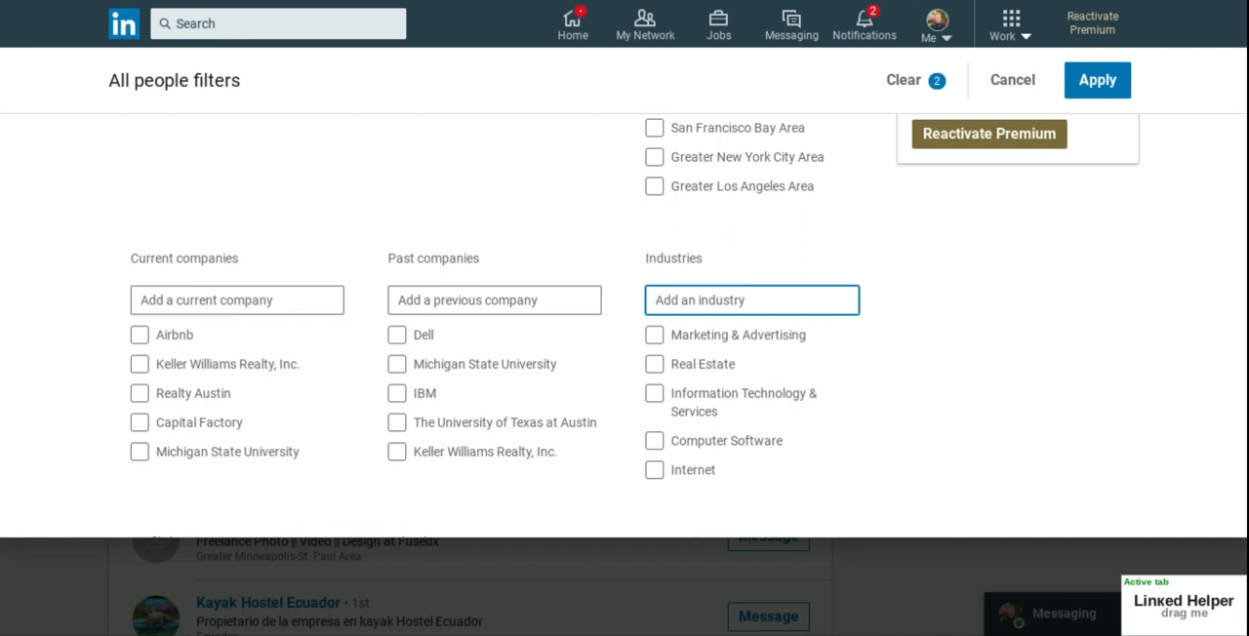
left_click(654, 335)
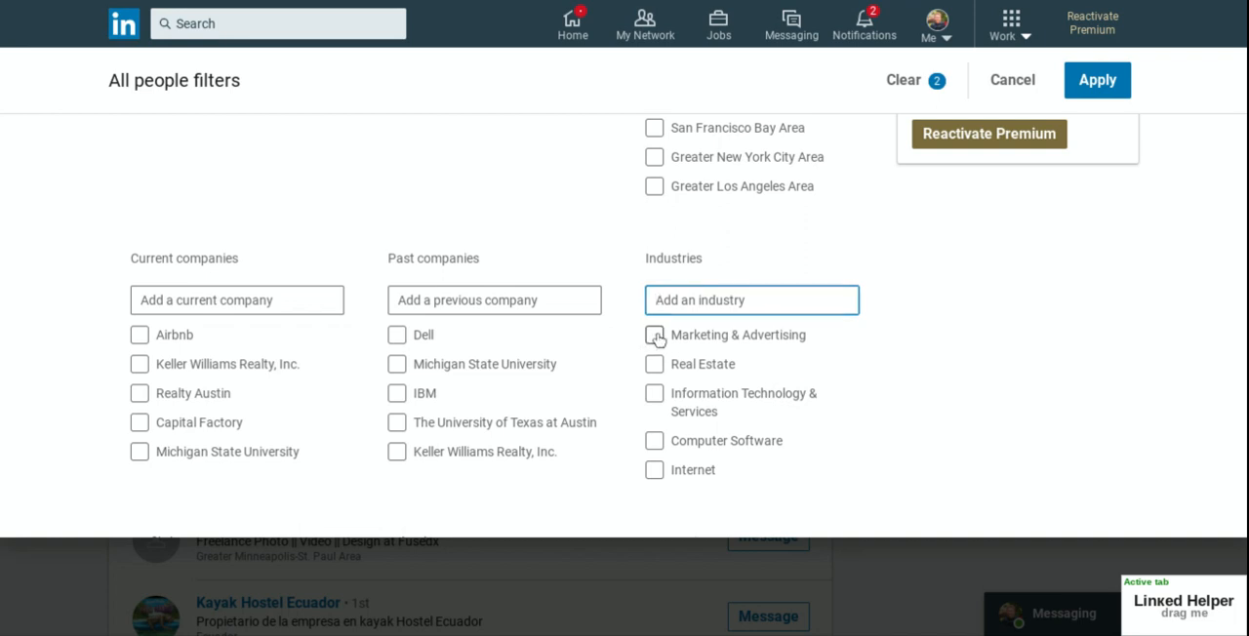
left_click(749, 303)
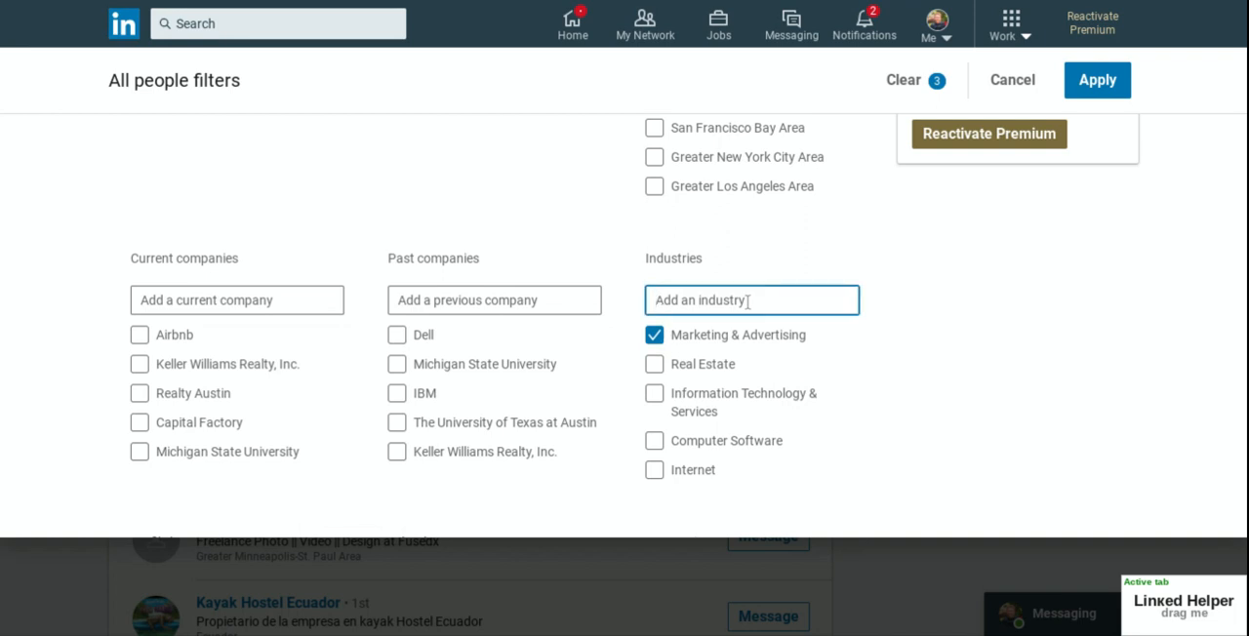
type("human")
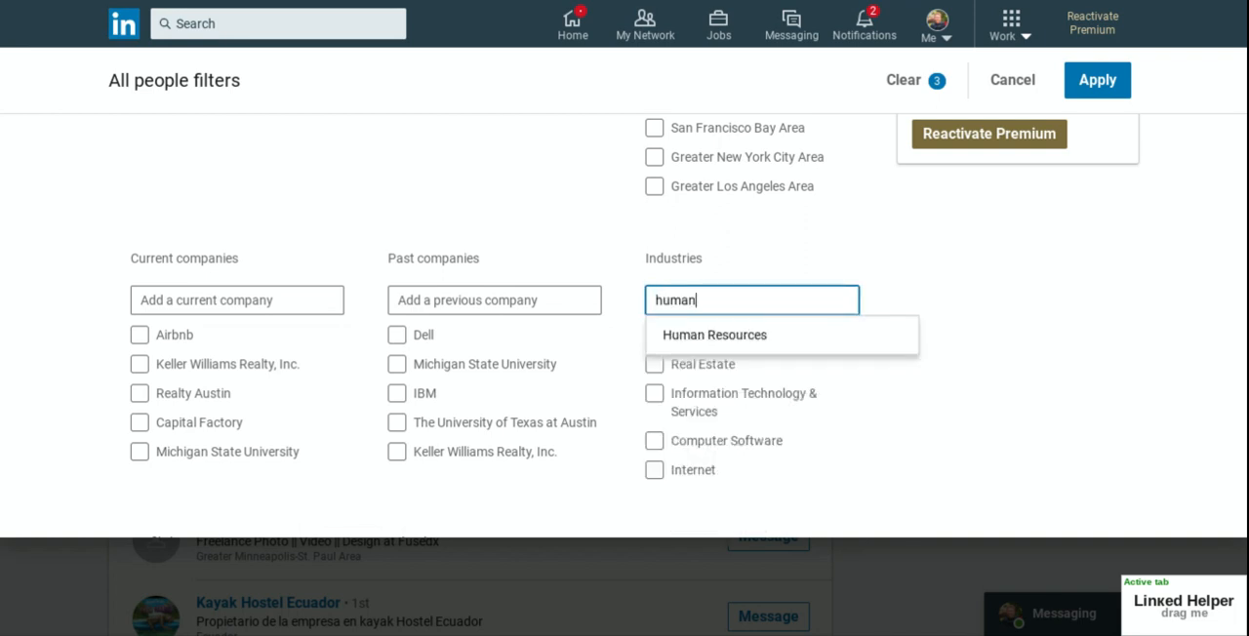
left_click(732, 345)
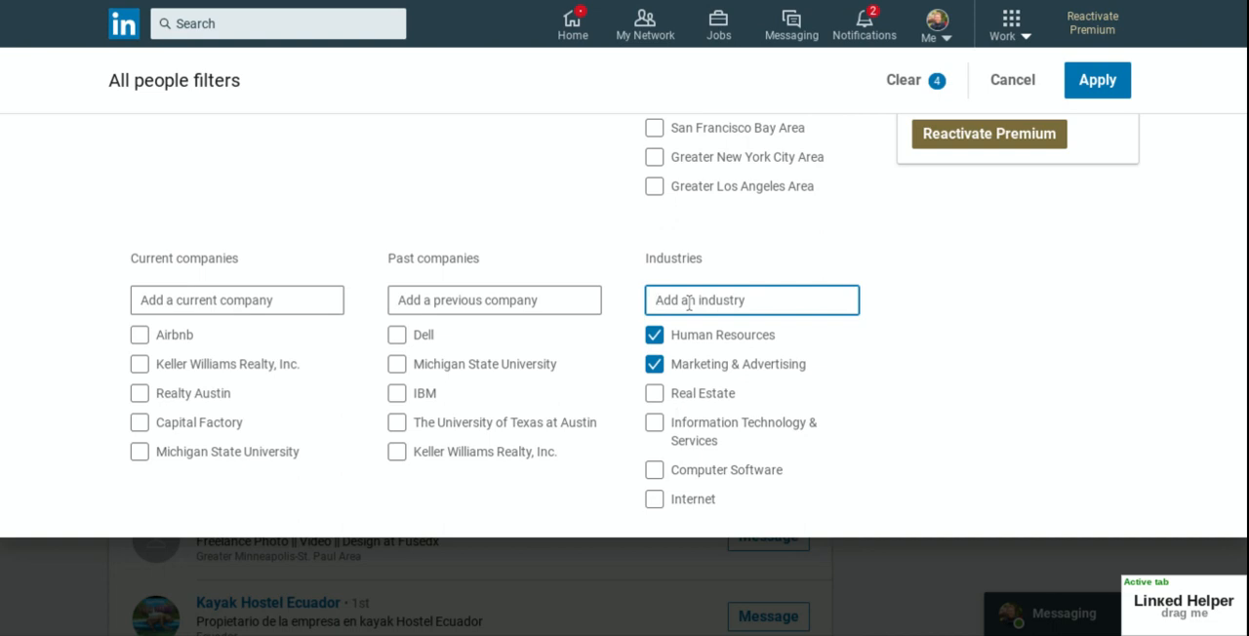
left_click(655, 424)
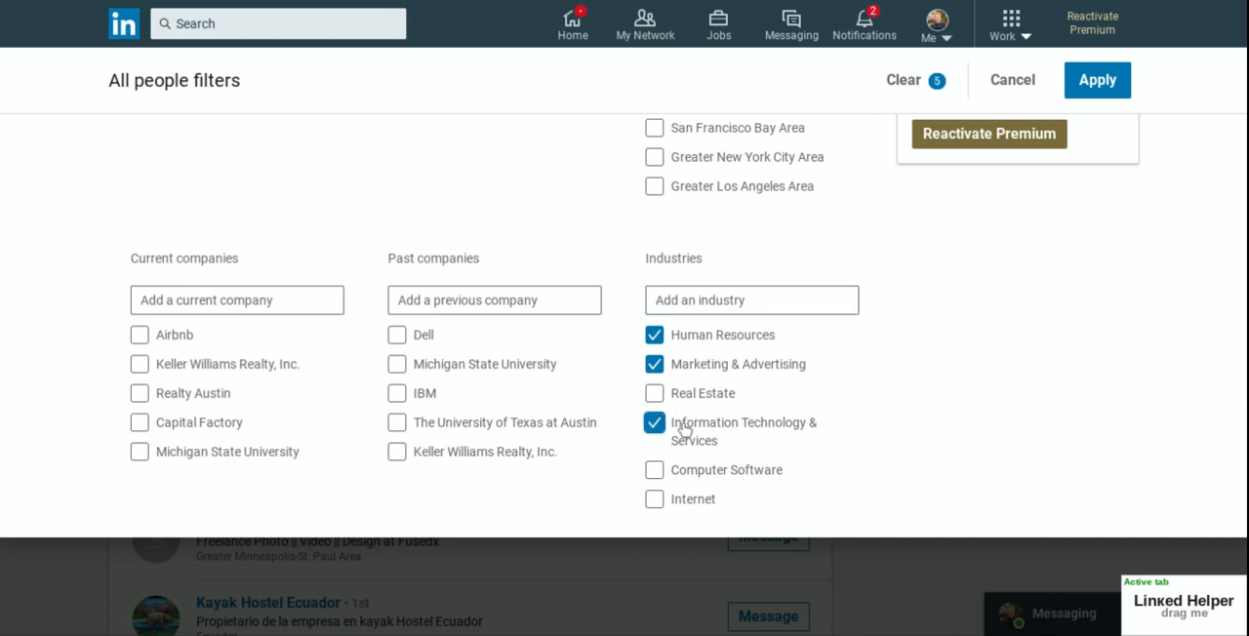
left_click(654, 499)
Step: Add Photography and Hospitality to the industry filters
left_click(724, 303)
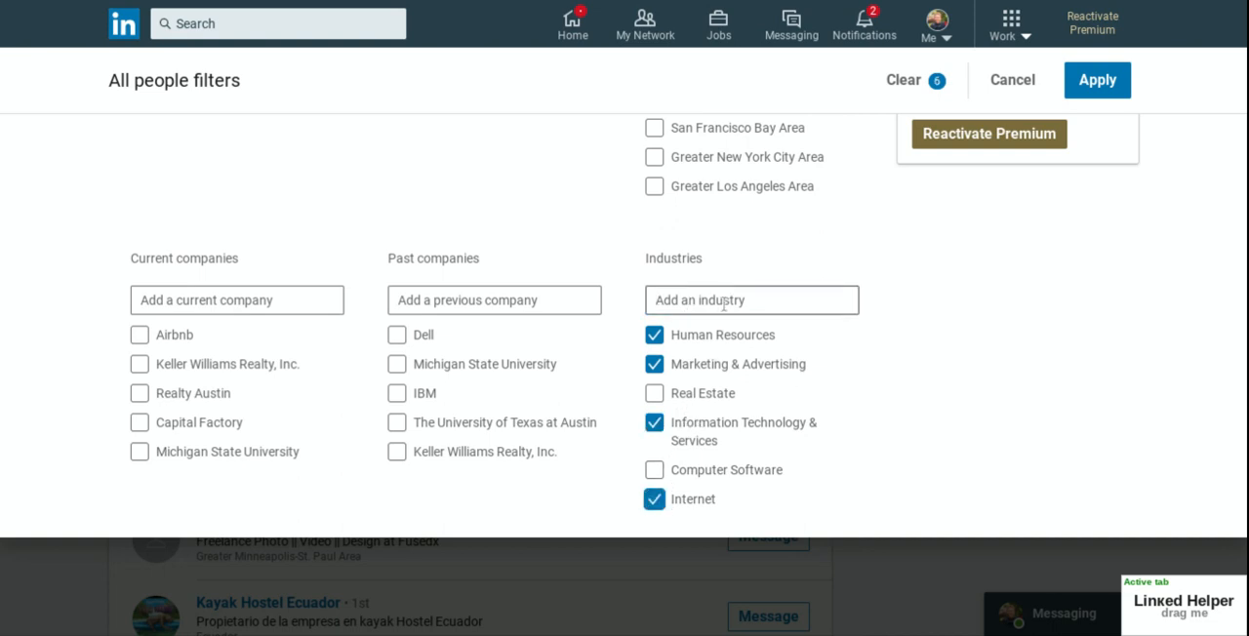
type("photo")
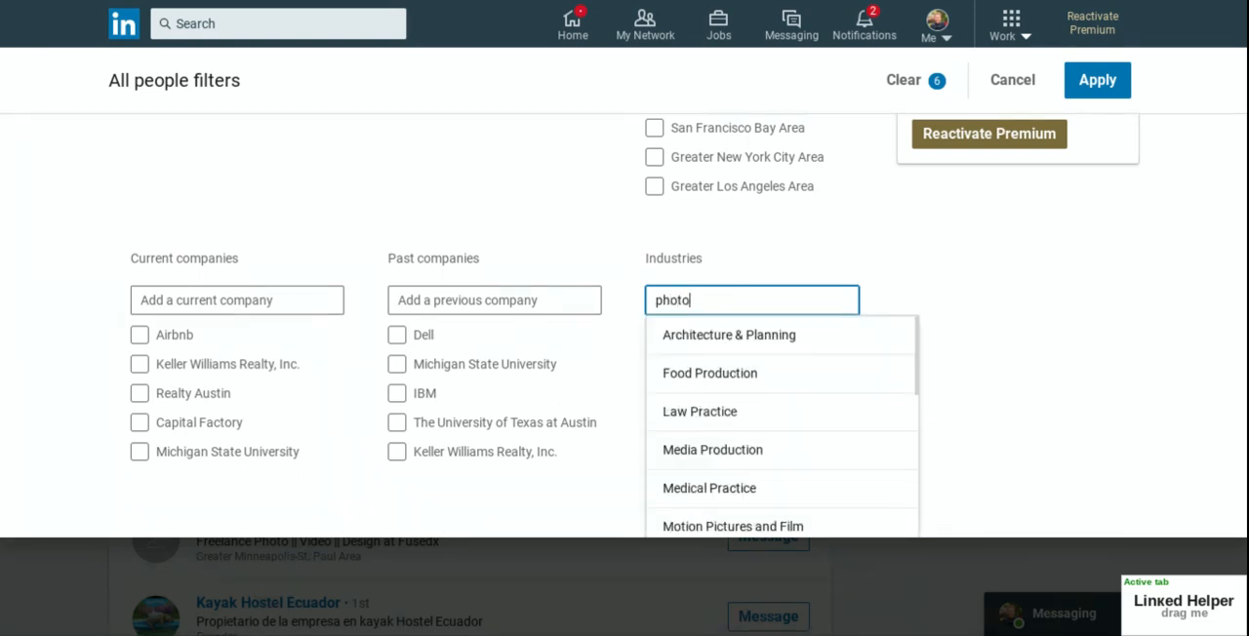
left_click(722, 335)
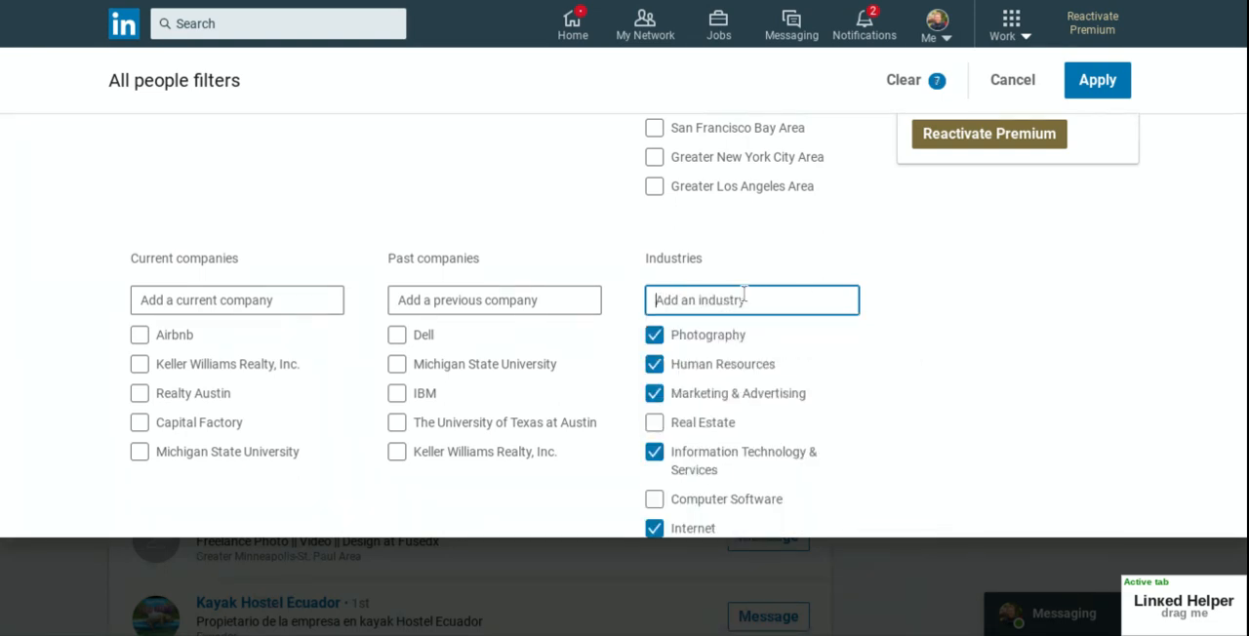
scroll(745, 312, "down", 1)
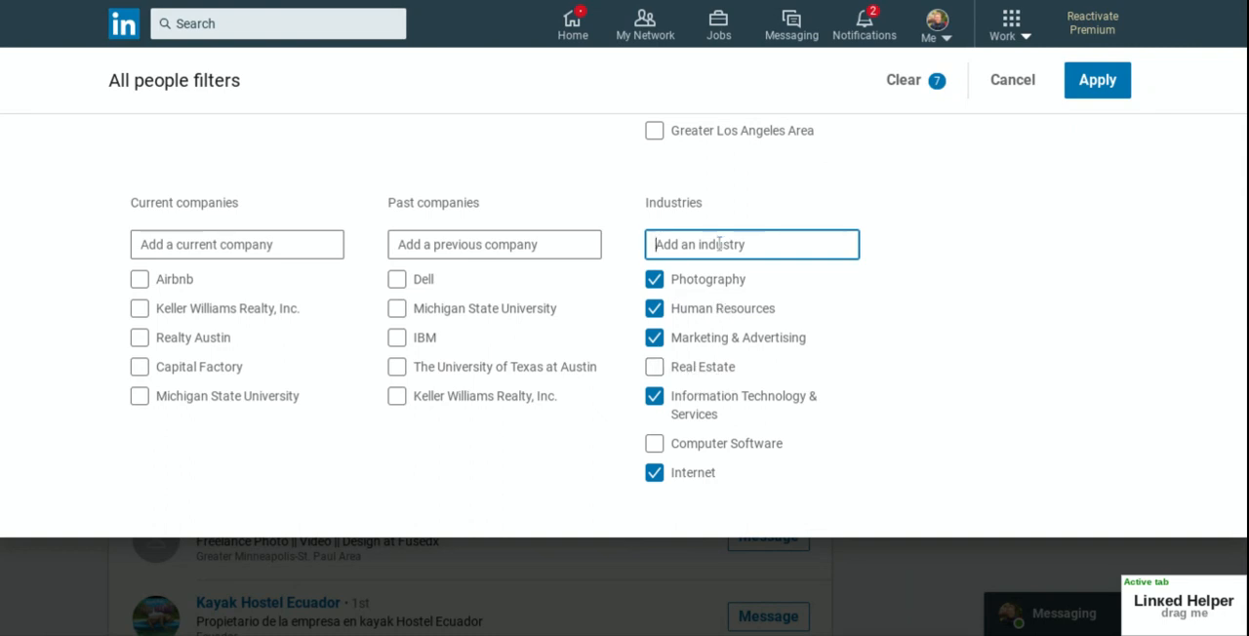
type("hi")
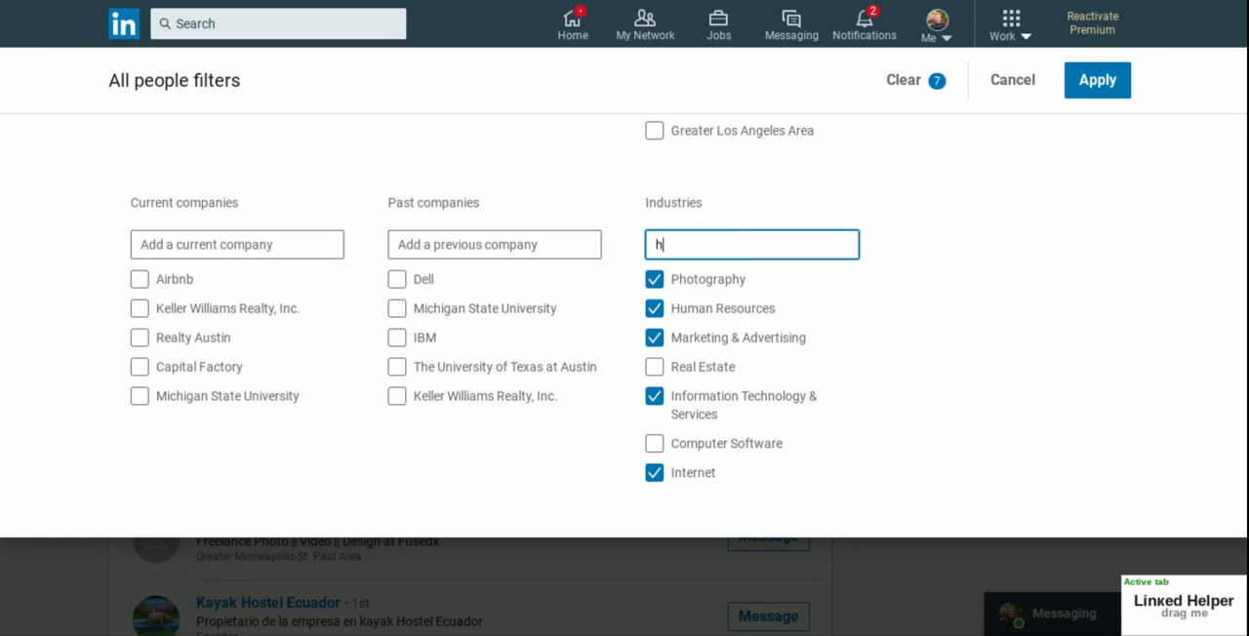
key("BackSpace")
key("BackSpace")
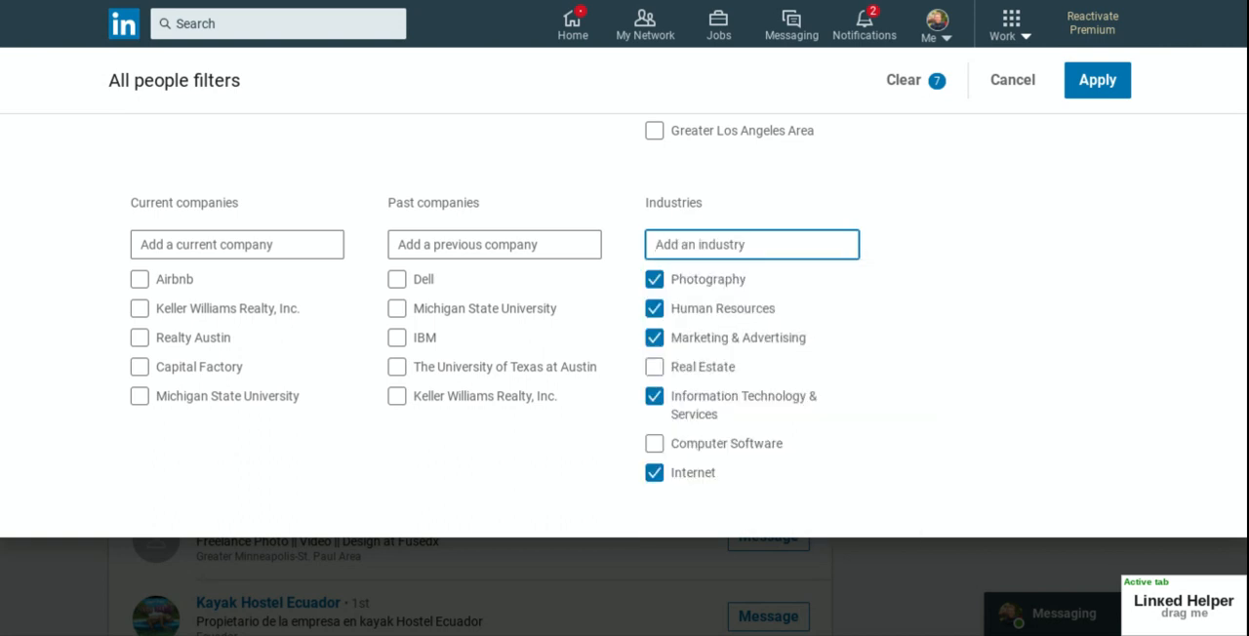
type("hospi")
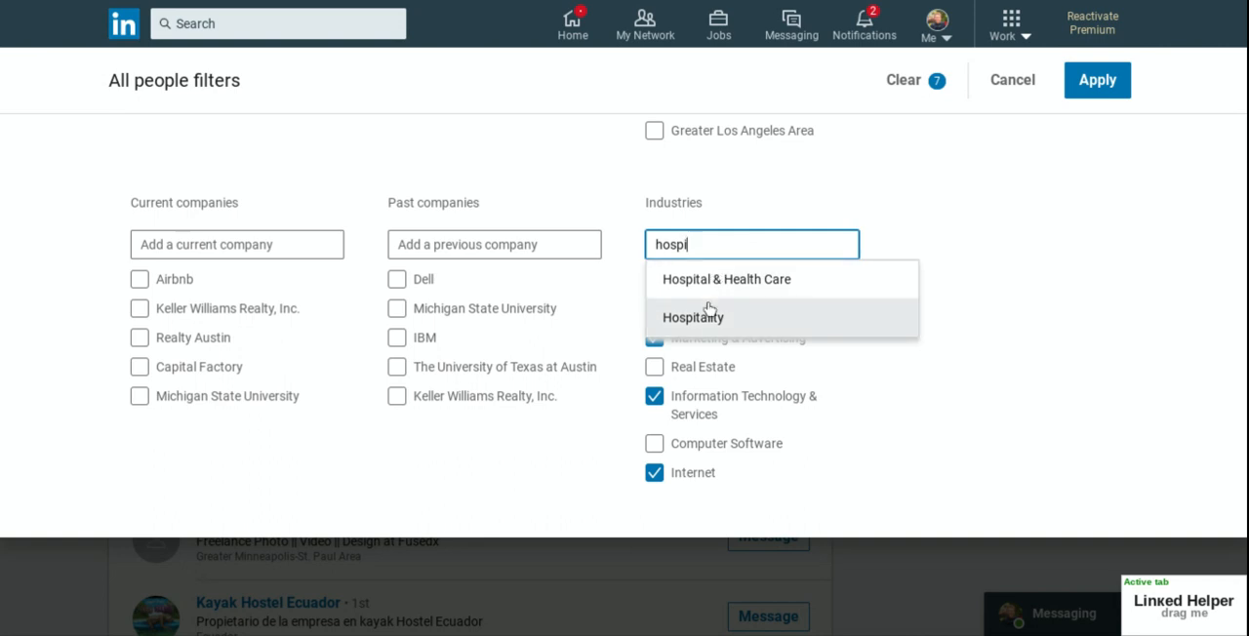
left_click(708, 317)
Step: Add the industries Health, Wellness and Fitness and Mental Health Care to the people filters
type("health")
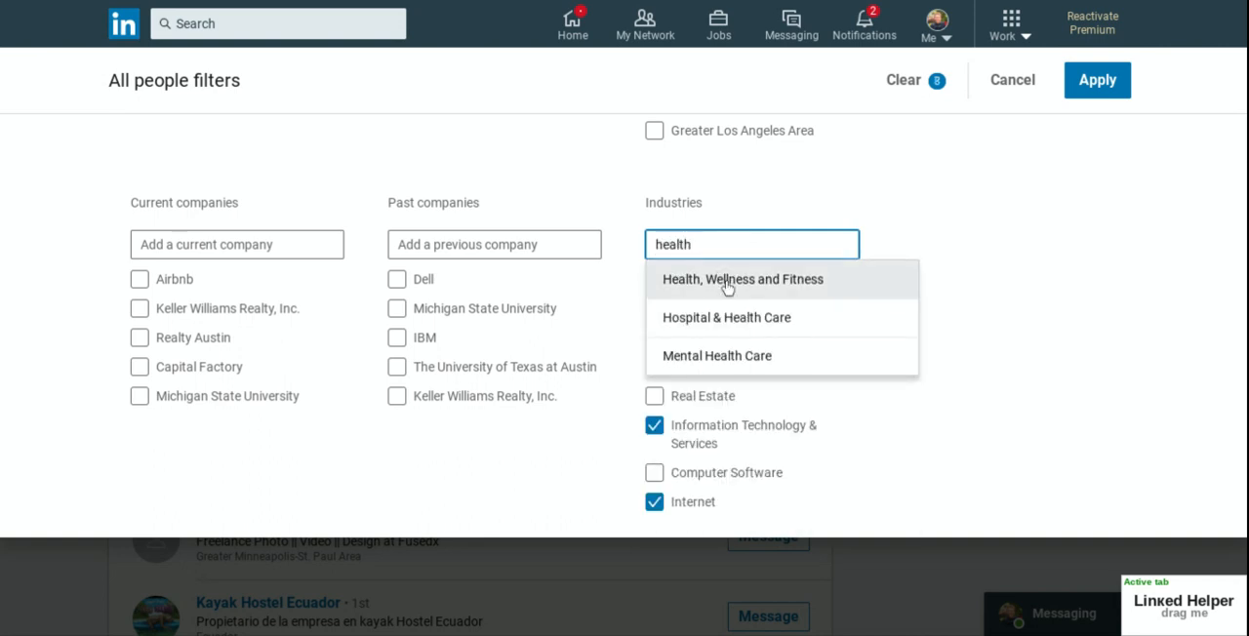
left_click(726, 283)
type("mental")
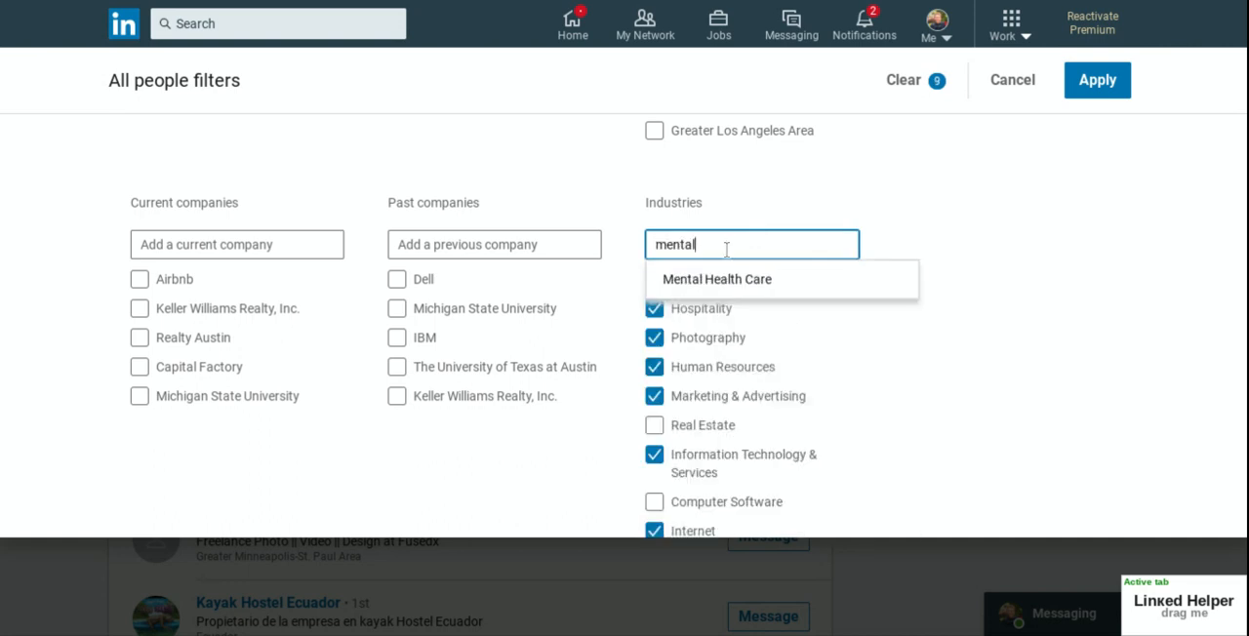
left_click(727, 280)
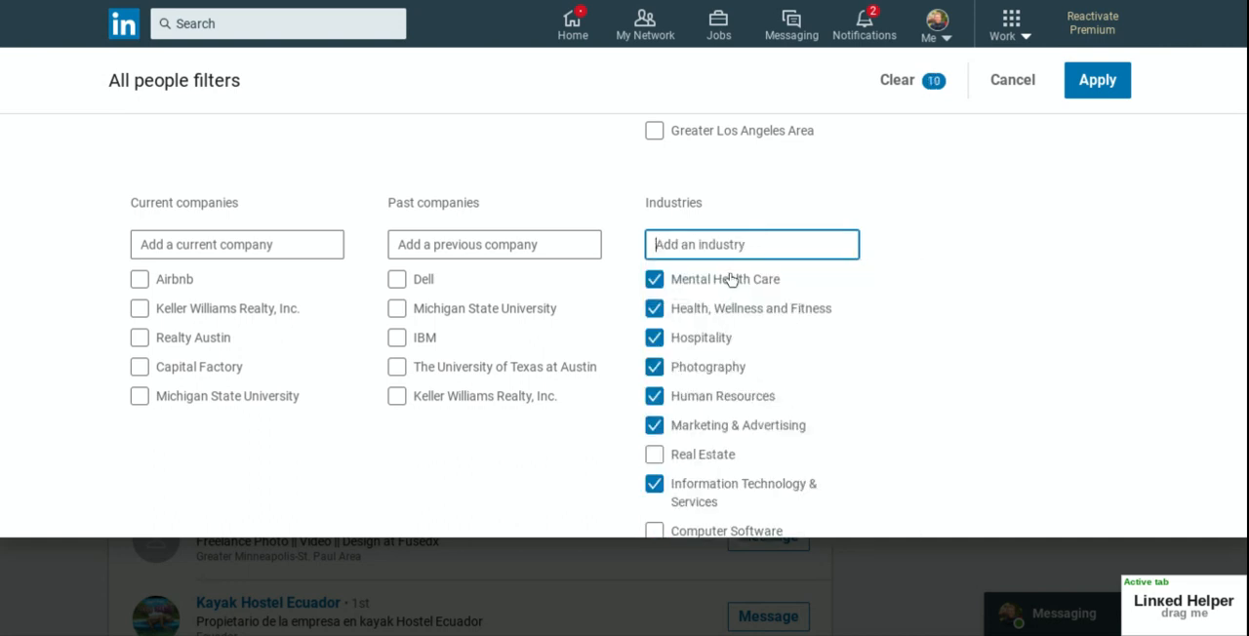
Step: Review and apply the selected people filters, and check the result count for the filtered connections
scroll(772, 423, "down", 1)
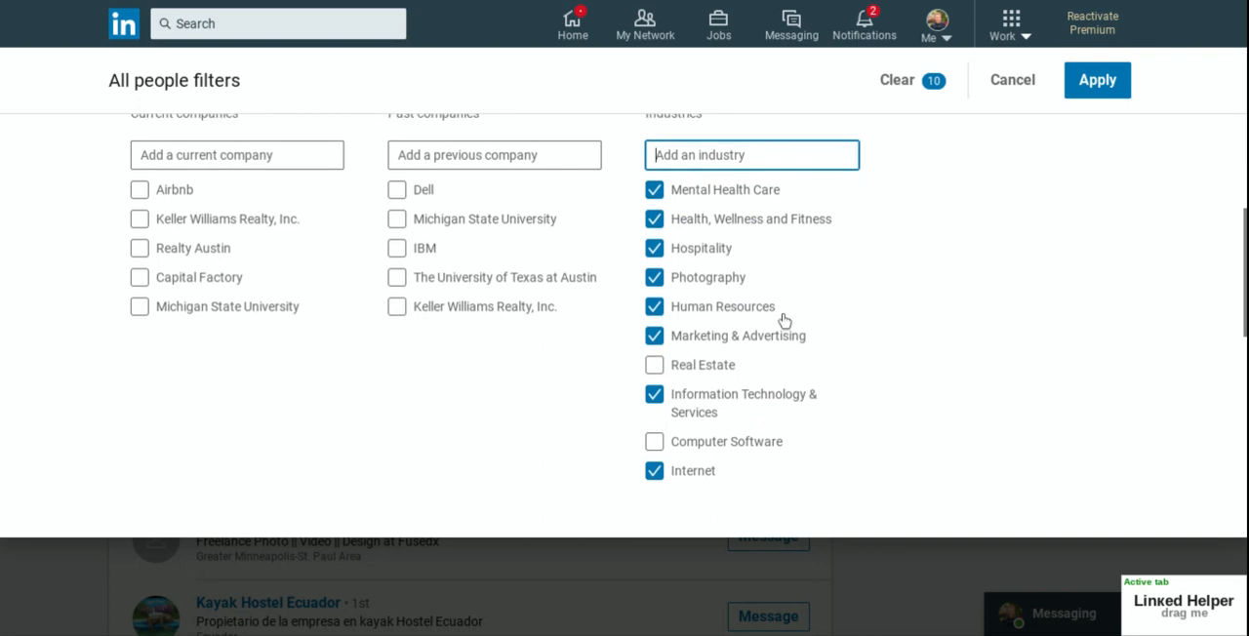
scroll(773, 346, "up", 3)
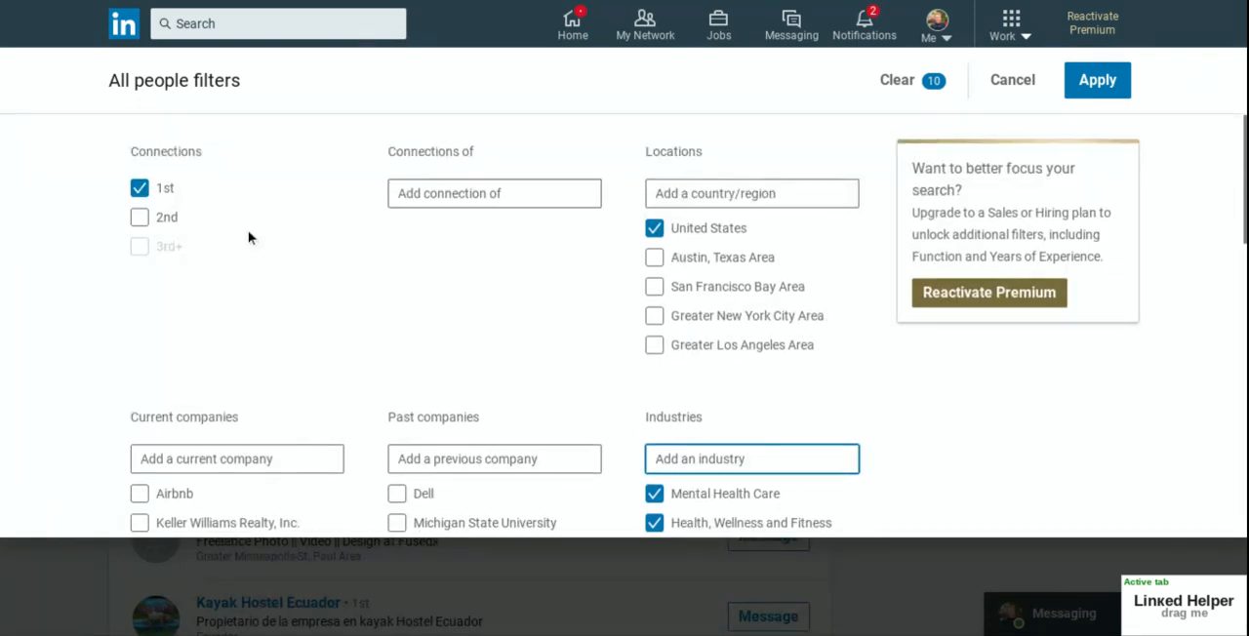
left_click(1112, 86)
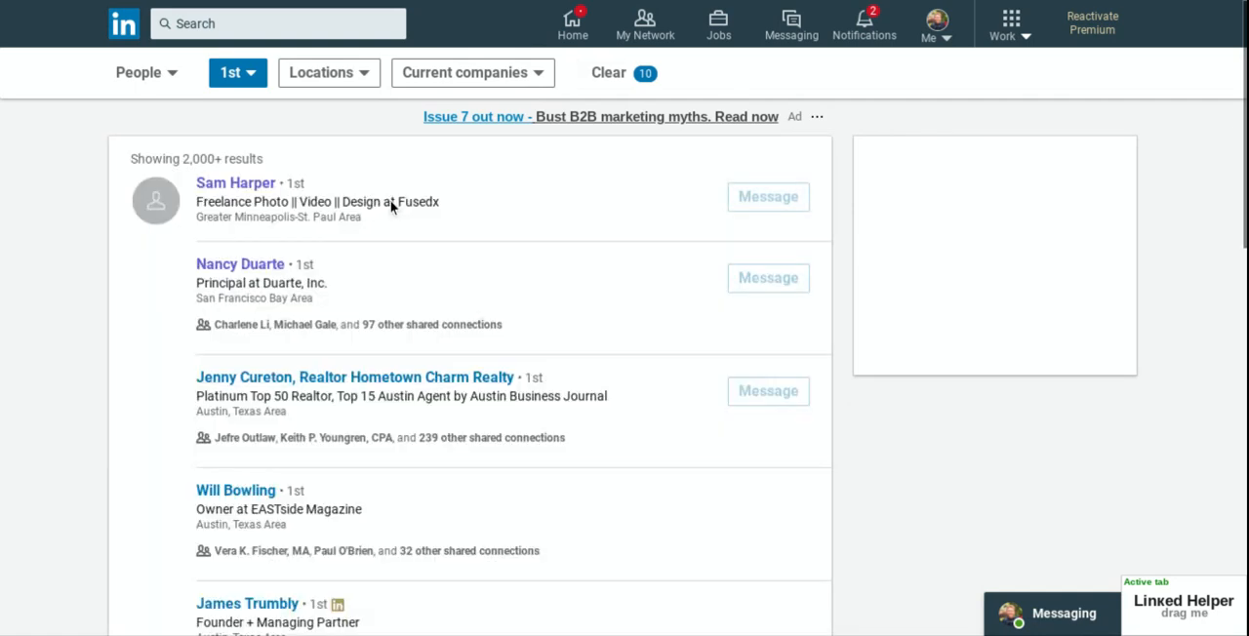
left_click_drag(182, 158, 262, 158)
left_click(200, 158)
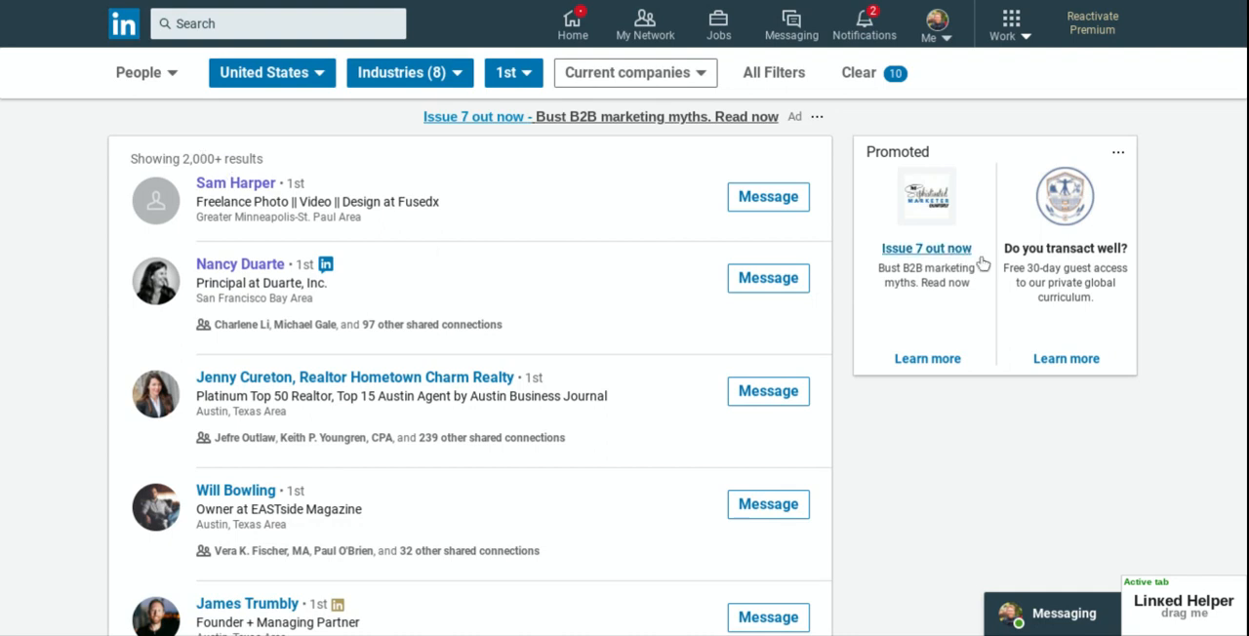
Step: Expand the Linked Helper panel and start collecting the filtered 1st connections as message recipients
left_click(1182, 601)
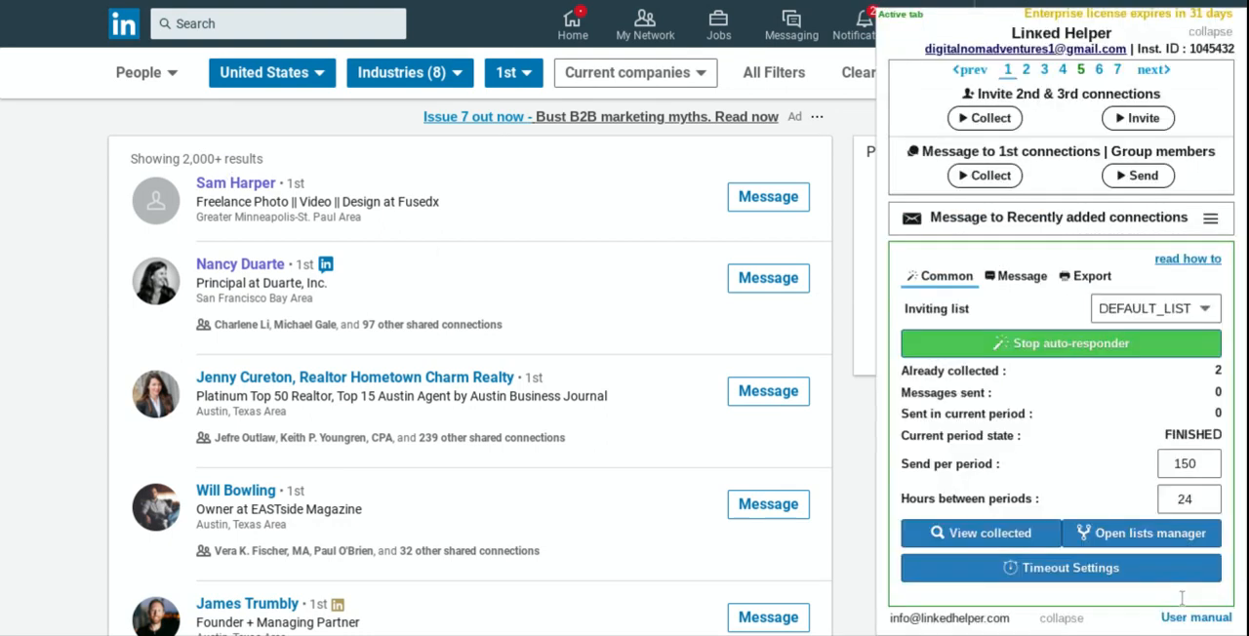
left_click(980, 176)
left_click(977, 284)
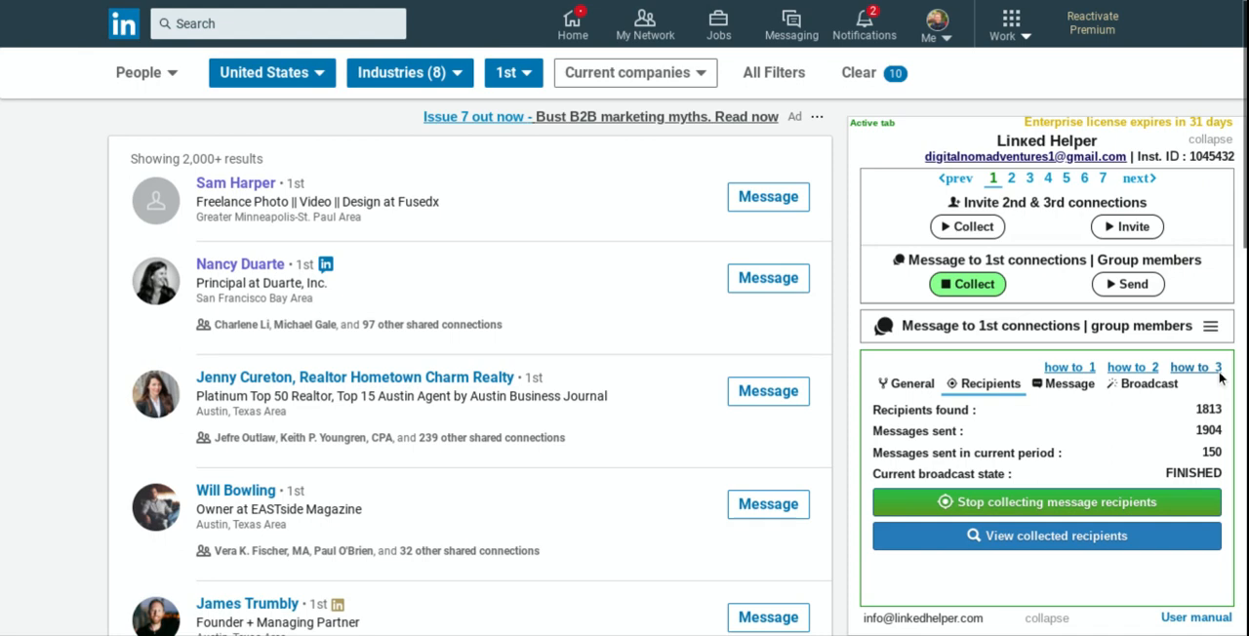
scroll(1218, 390, "down", 5)
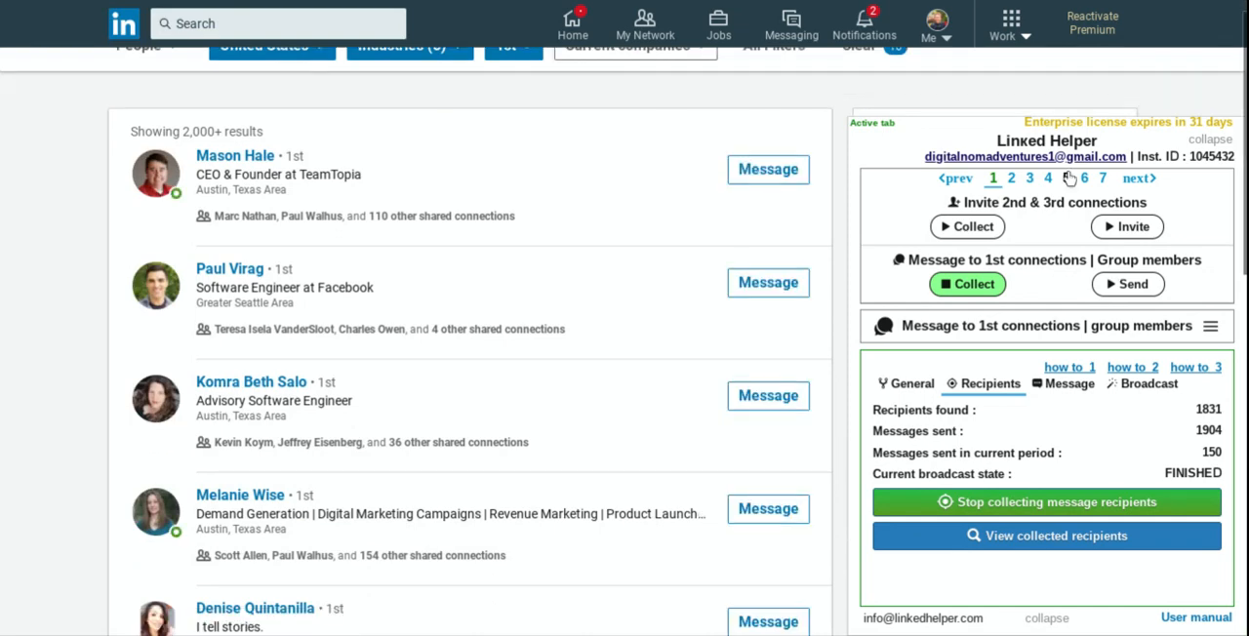
left_click(1011, 177)
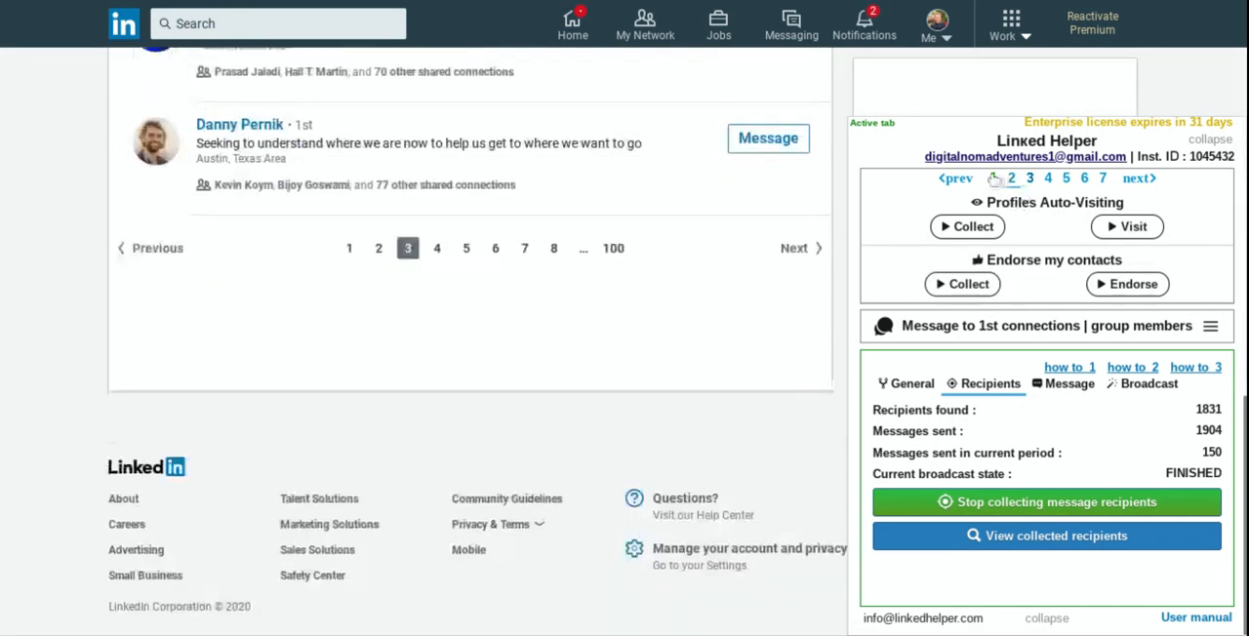
left_click(993, 178)
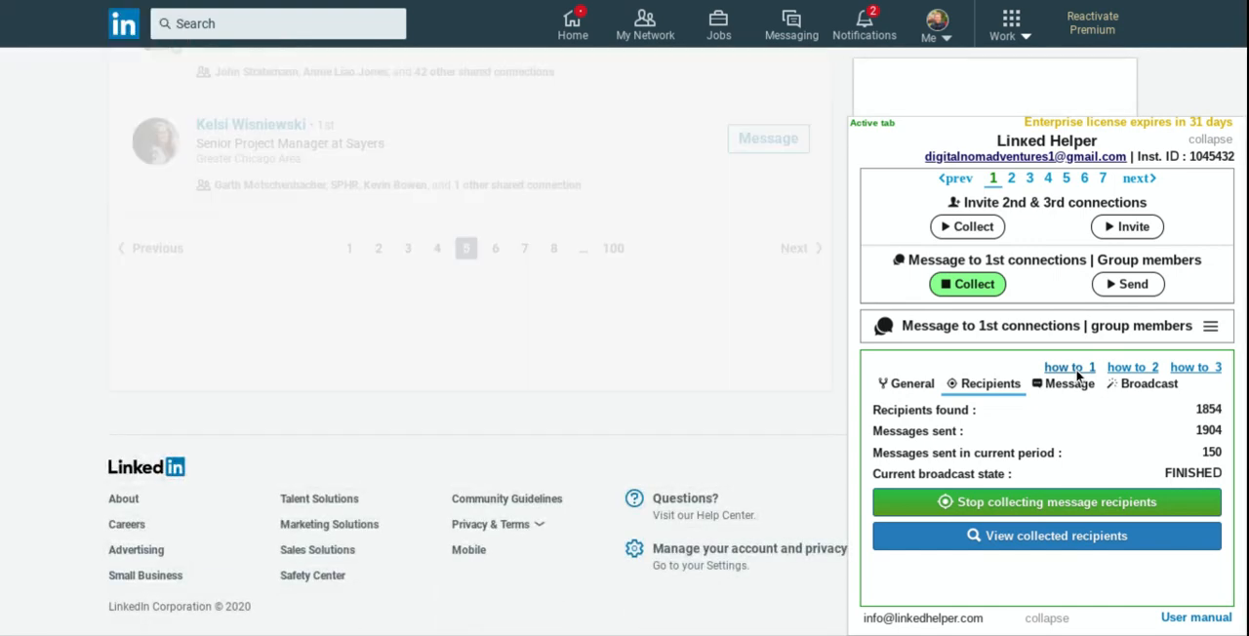
Step: Open the 1st-connections message template in the template editor and replace its text with the copied Live Coaching Webinar invitation
left_click(1067, 383)
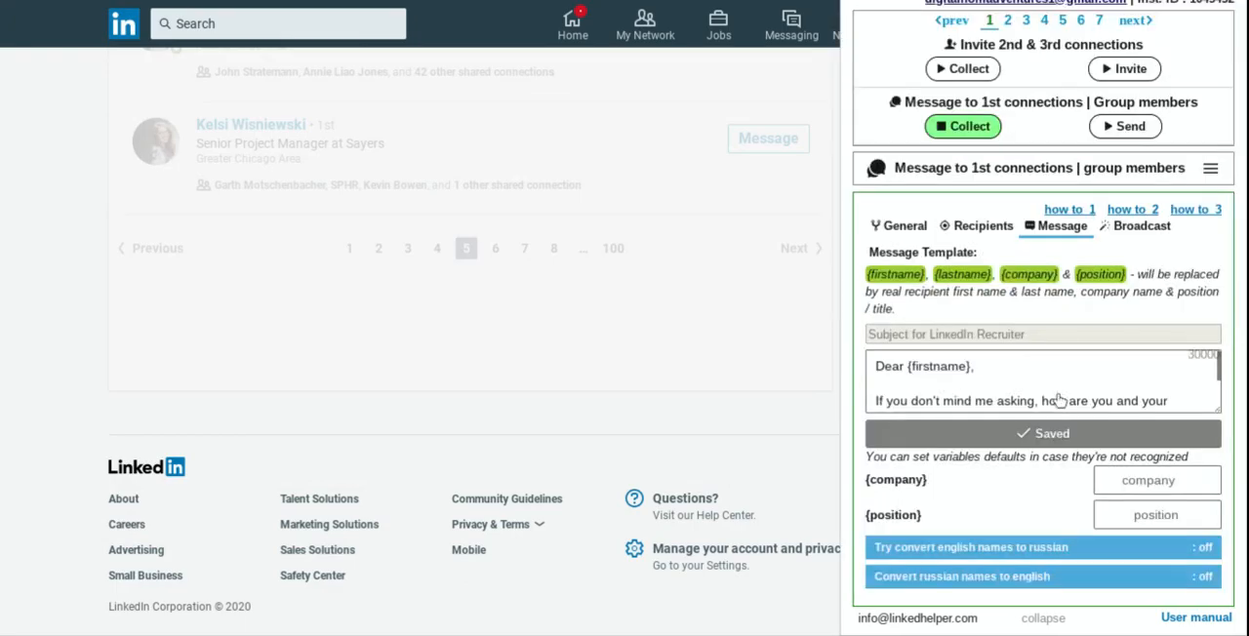
left_click(1056, 410)
left_click(307, 386)
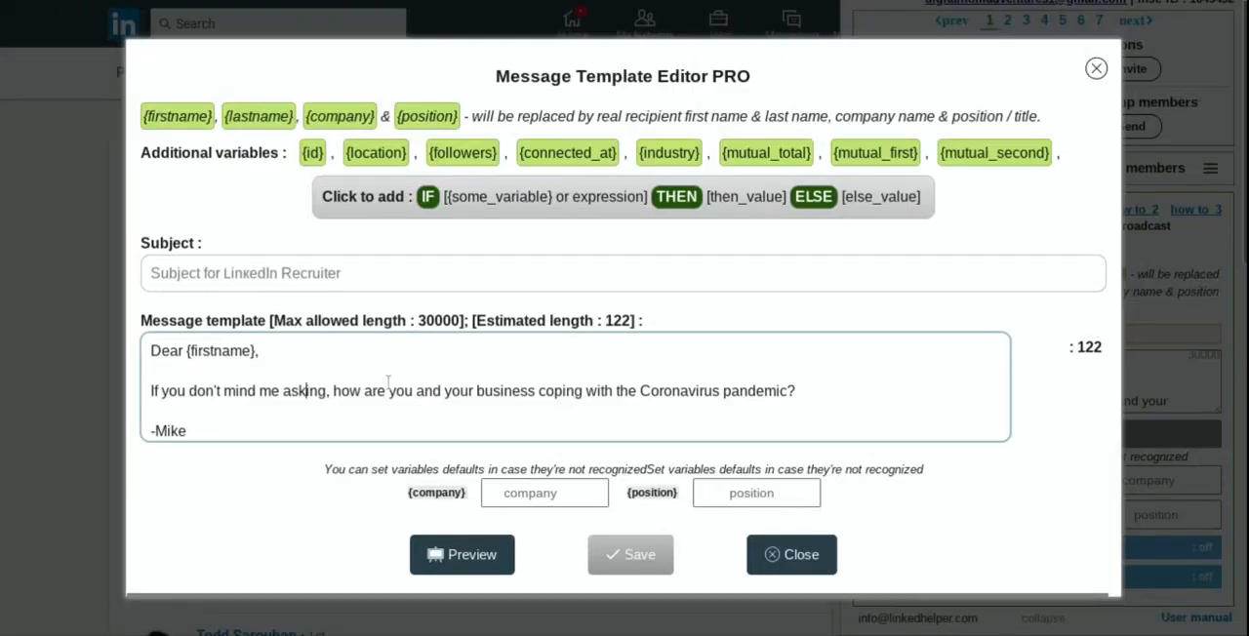
key("ctrl+a")
type("Dear {{first_name}},  Just wanted to let you know I'm hosting a Live Coaching Webinar on April 4th at 9pm CST. In this free webinar you will learn how to work from anywhere in the world and create a life of more freedom in a crazy world!  Holp to see you there! ;)  https://bit.ly/2wHIF9x")
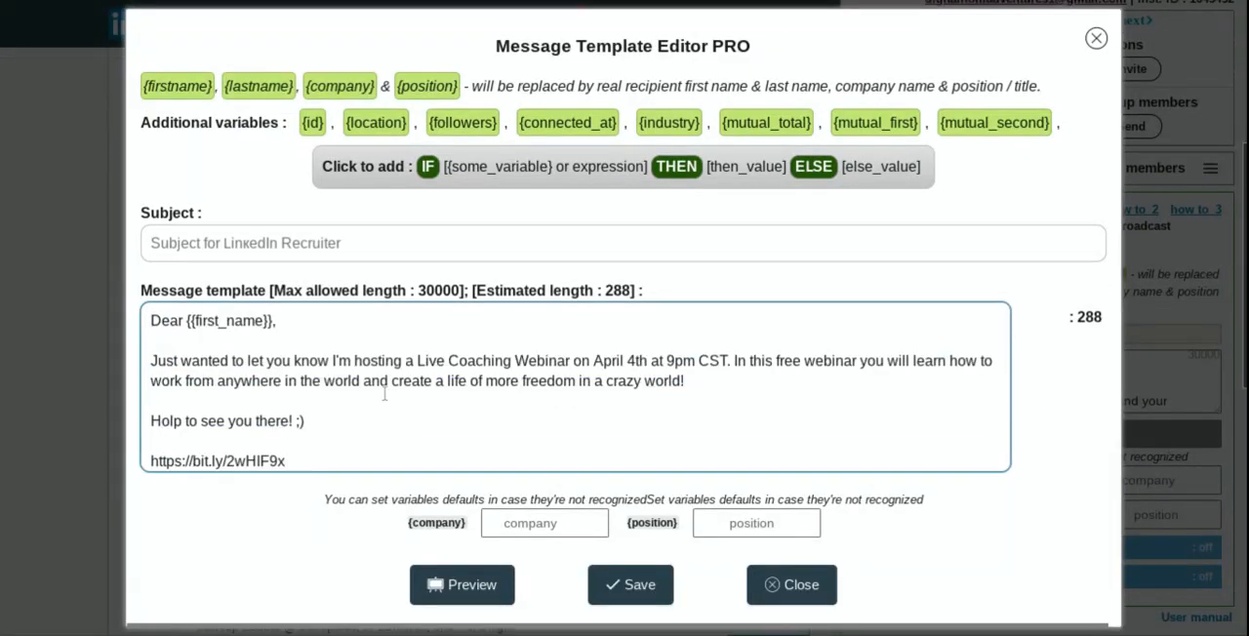
Step: Select the greeting line "Dear {{first_name}}," in the message template
left_click(184, 320)
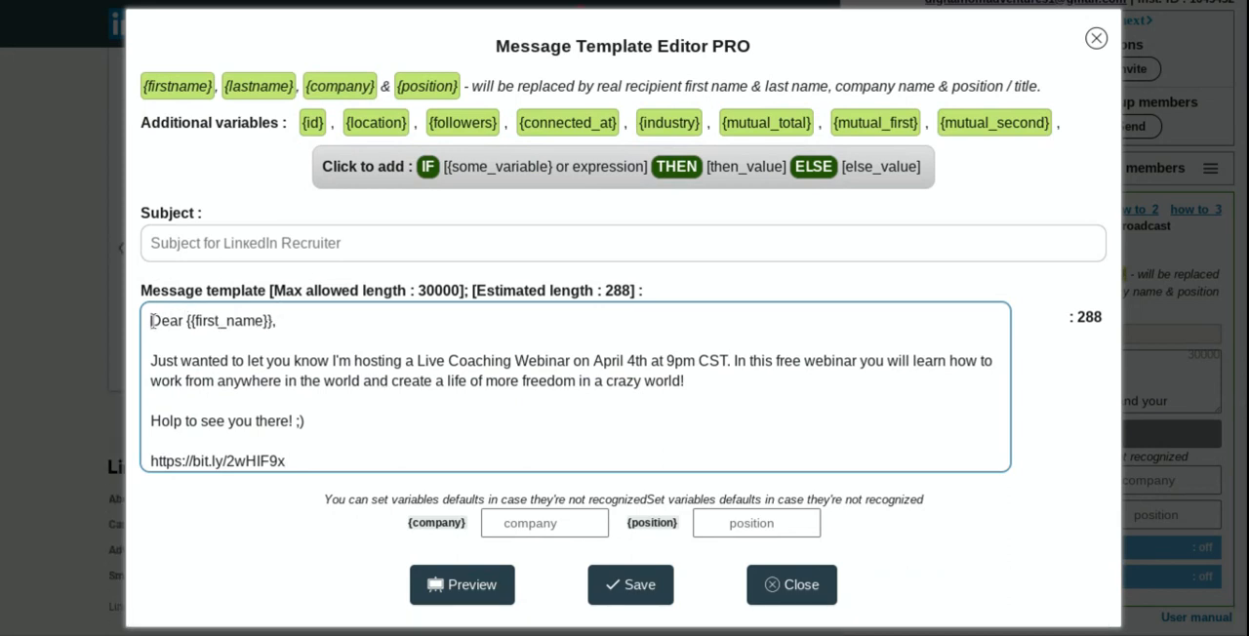
left_click_drag(152, 320, 279, 321)
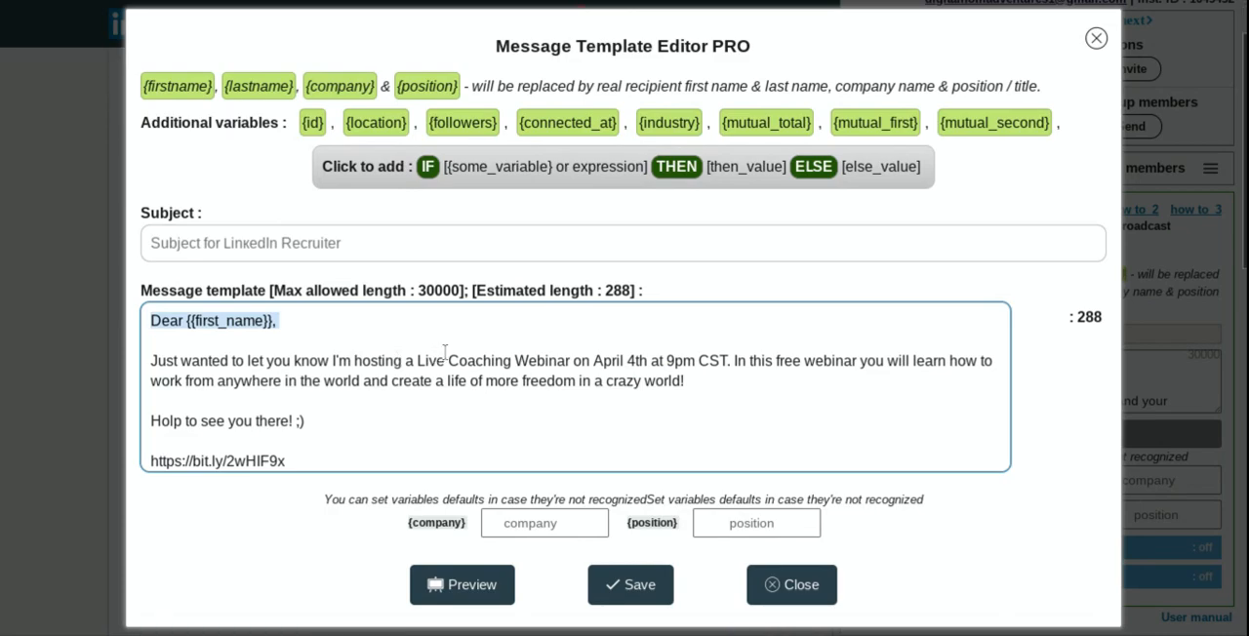